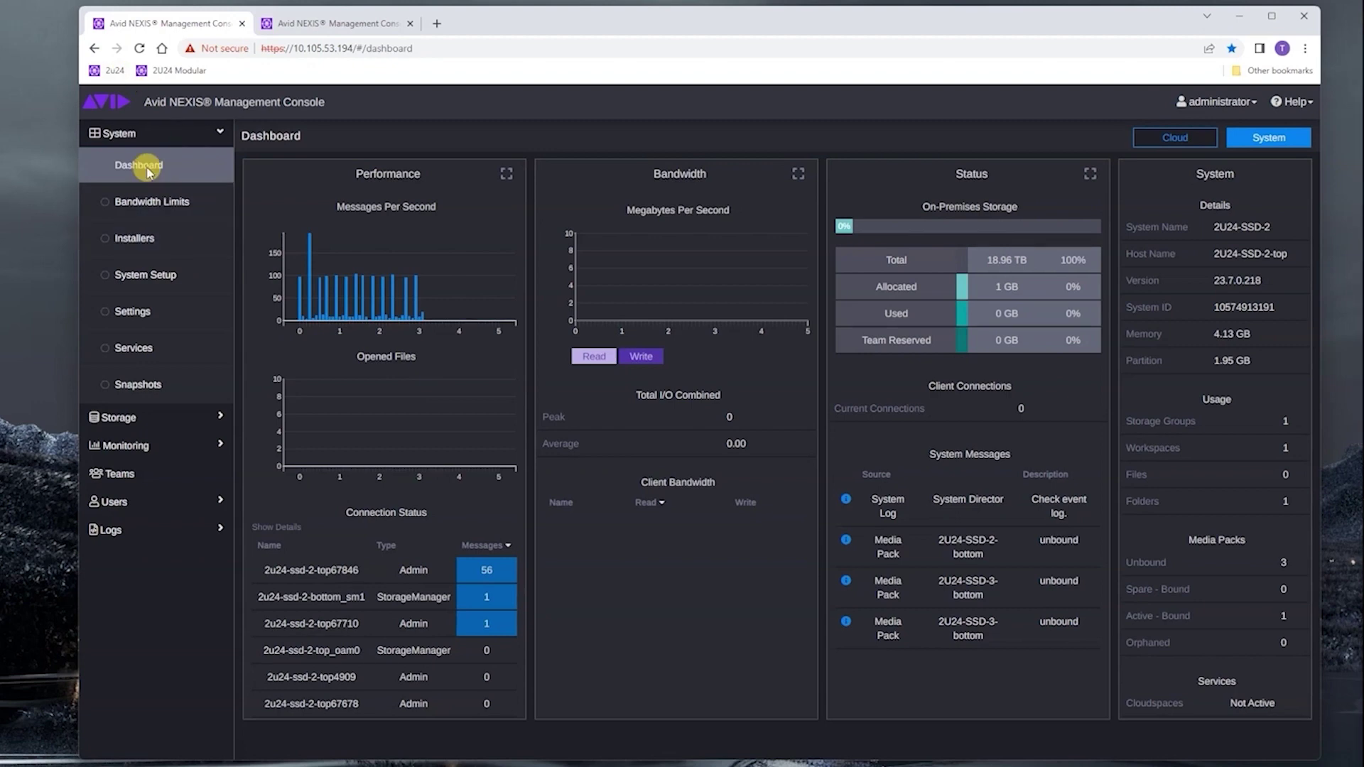
- Show engine 2U24-SSD-2's License tab: active, 20 TB SSD total, 1.05 TB available, 18.95 TB used
left_click(141, 276)
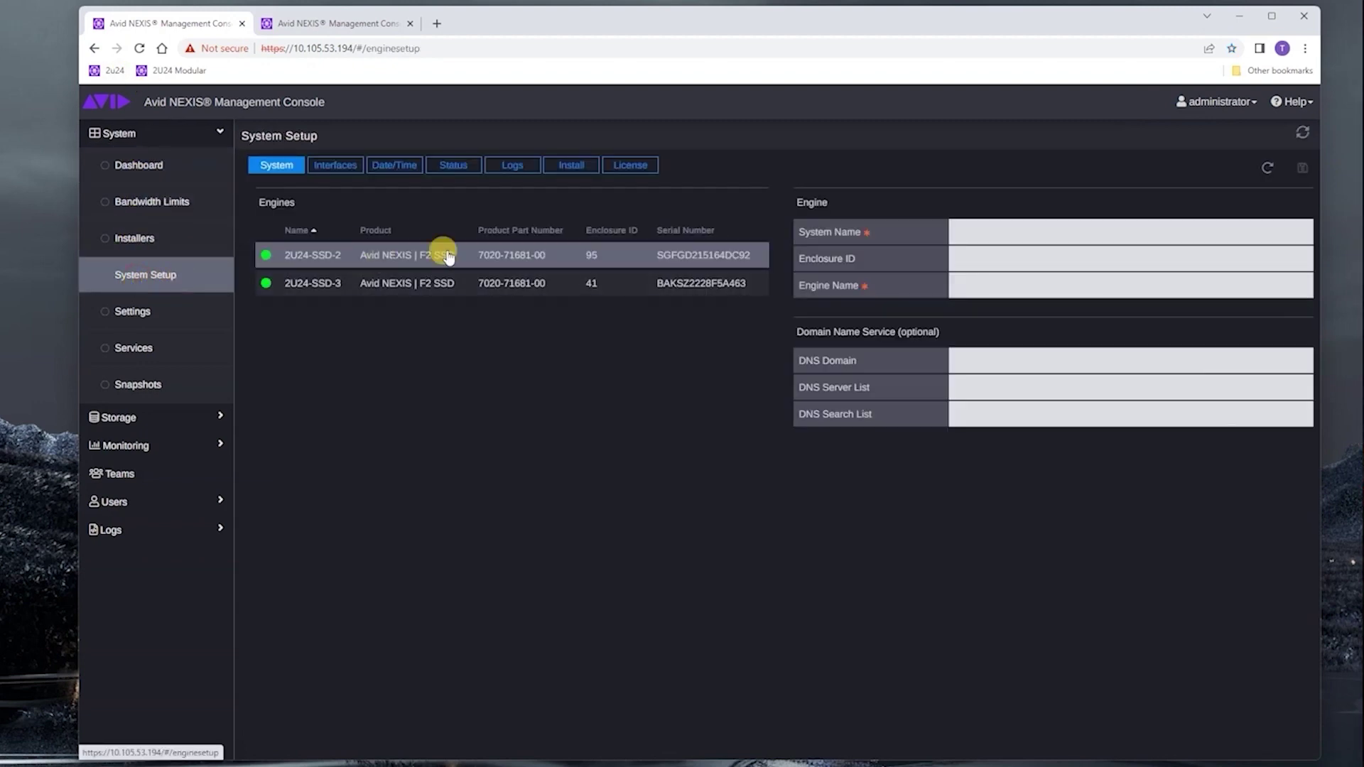
left_click(448, 257)
left_click(628, 168)
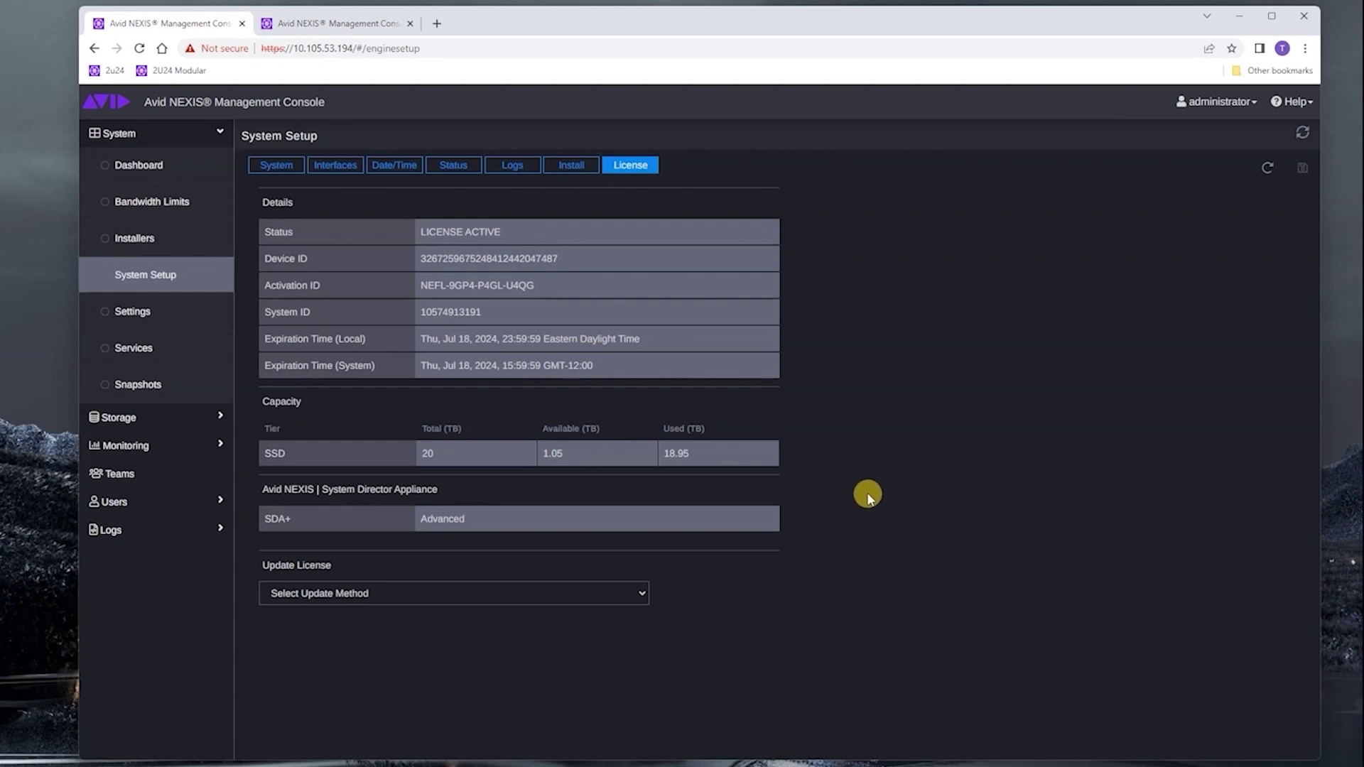
left_click(112, 417)
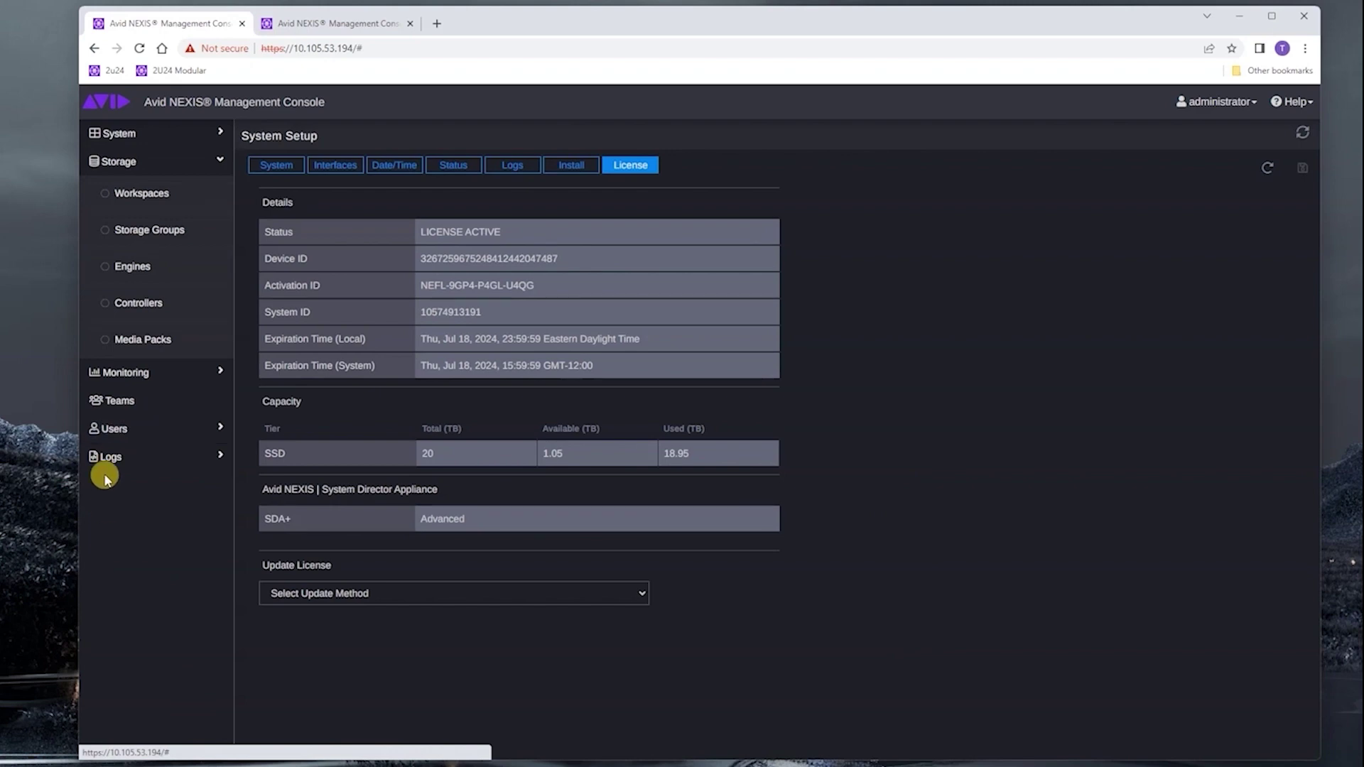
- List the media packs, with three unbound beside MP001, and start adding 2U24-SSD-3-bottom
left_click(117, 344)
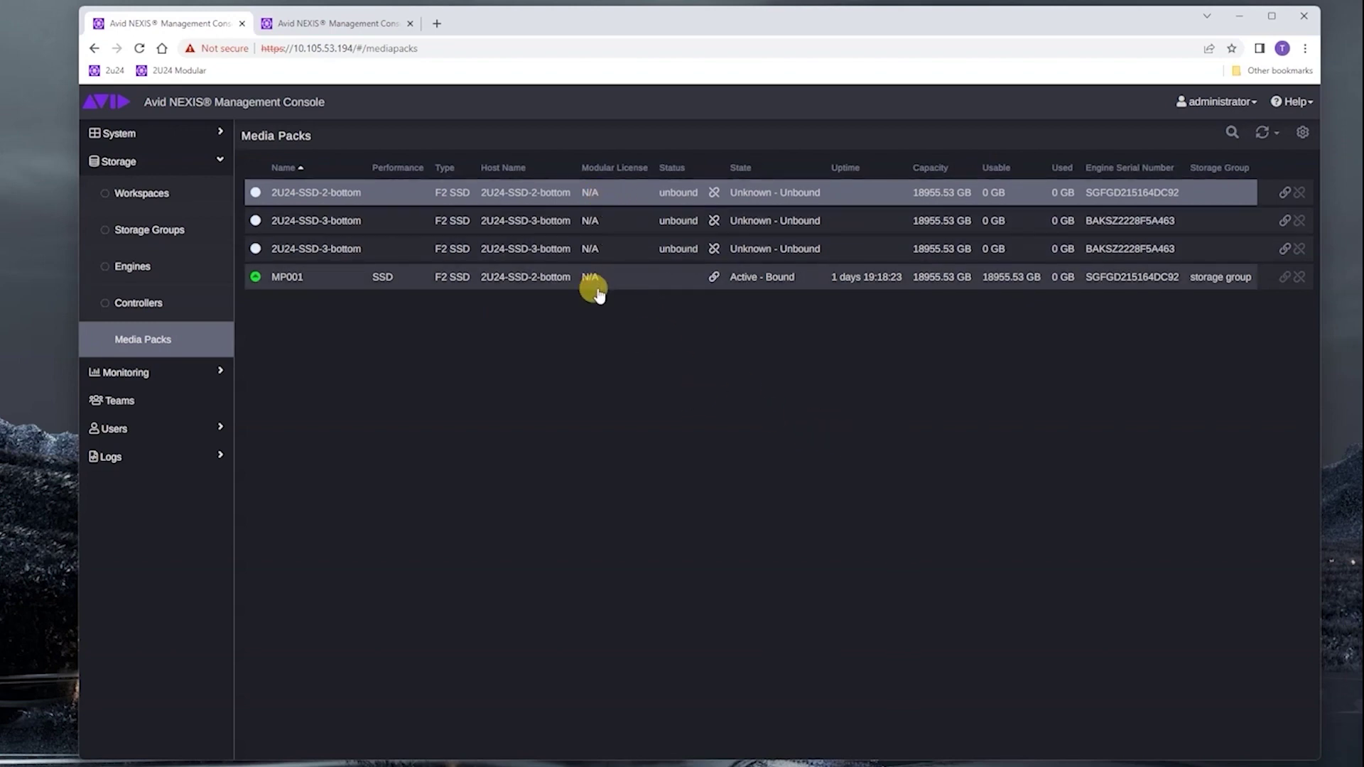
left_click(1283, 250)
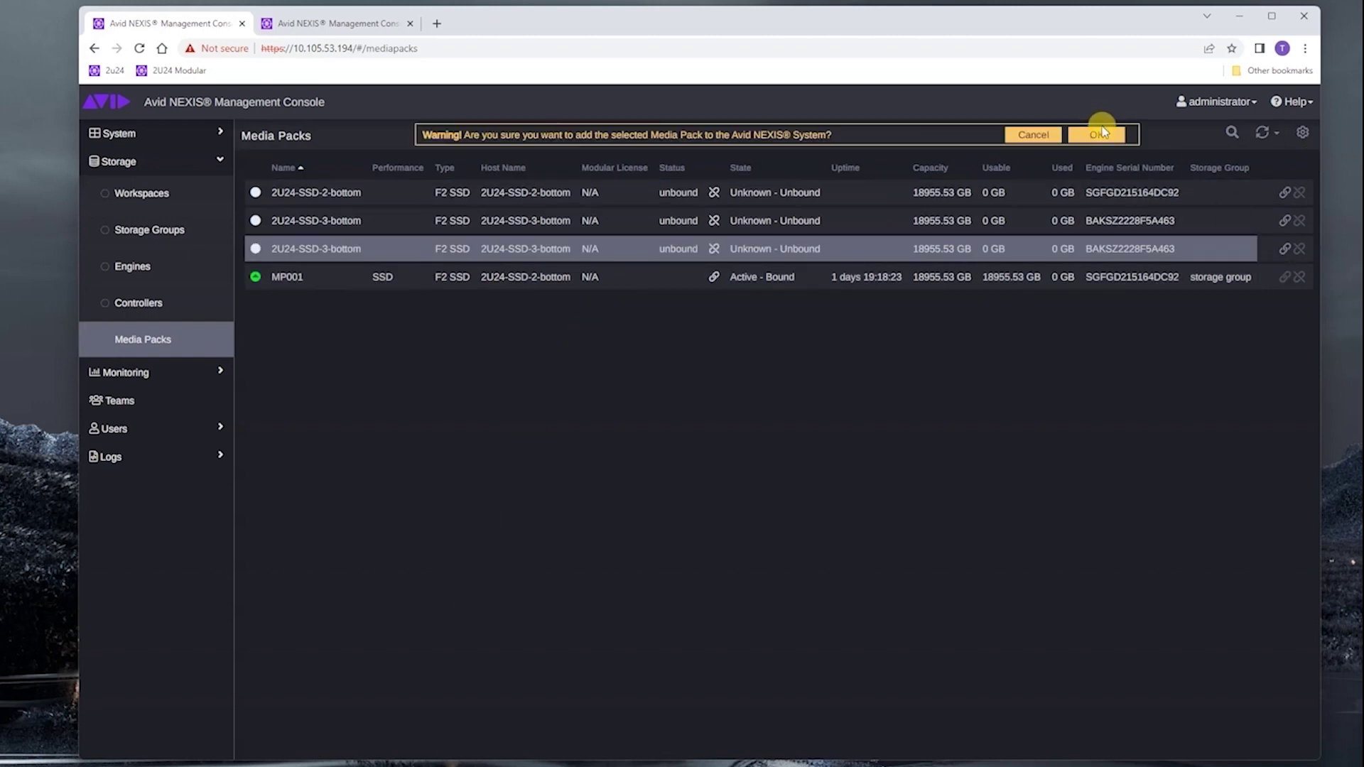
left_click(1099, 136)
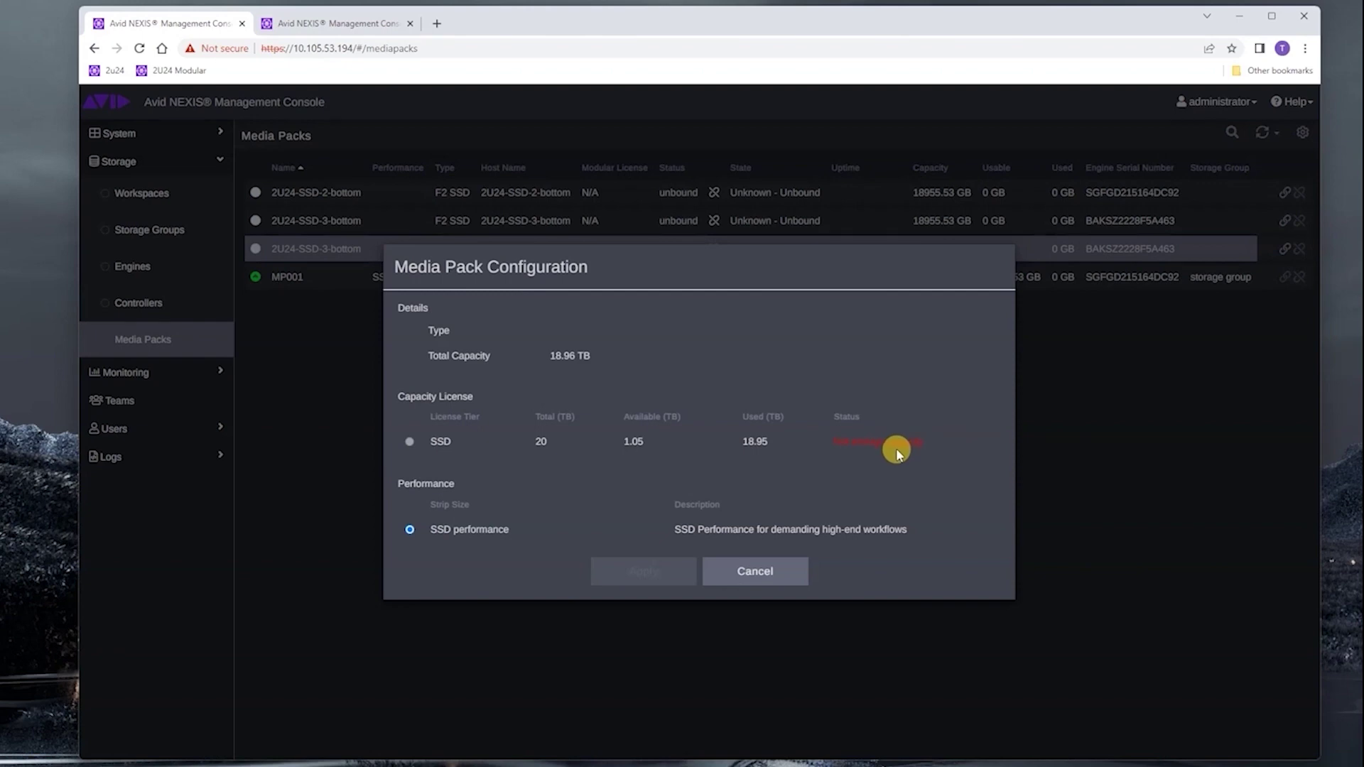
left_click(778, 572)
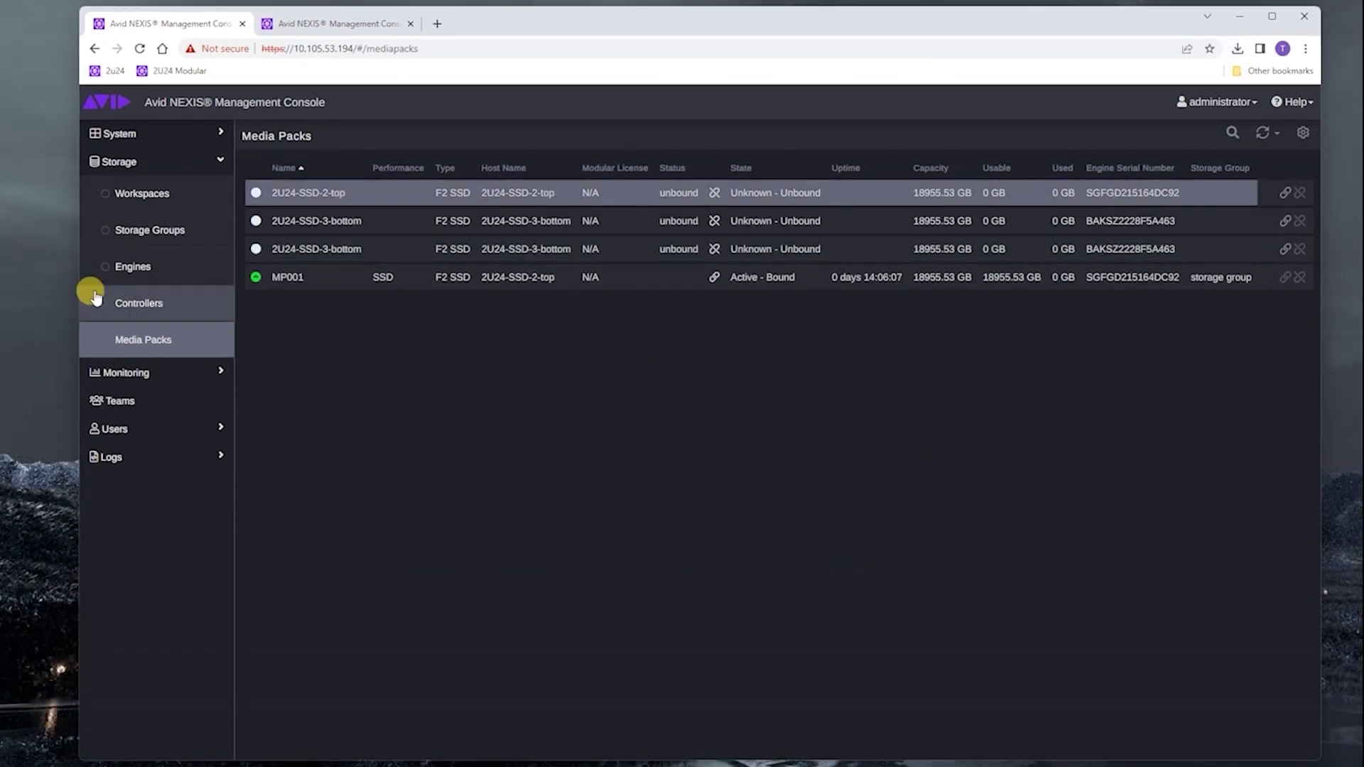
left_click(118, 307)
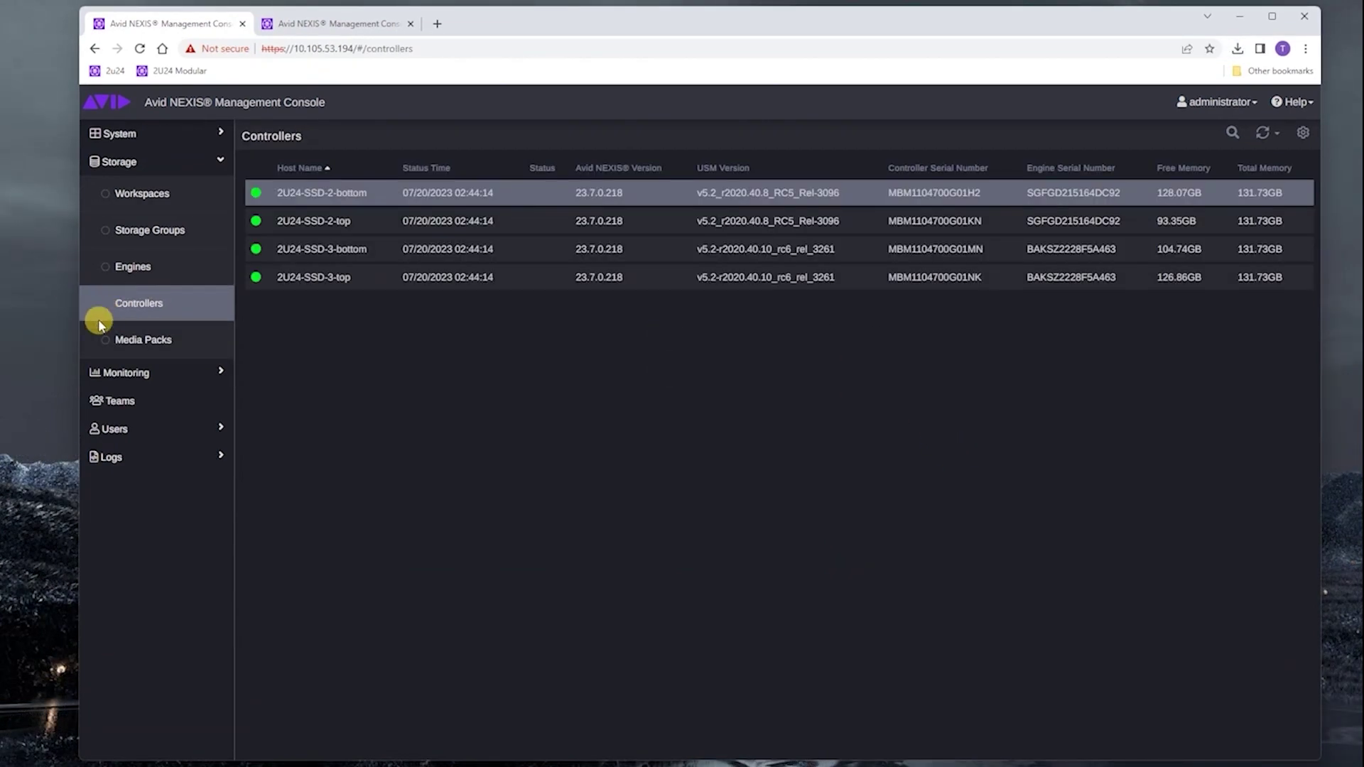
- Find controller 2U24-SSD-3-top's Network address and sign in to 10.105.53.196 as administrator
left_click(340, 284)
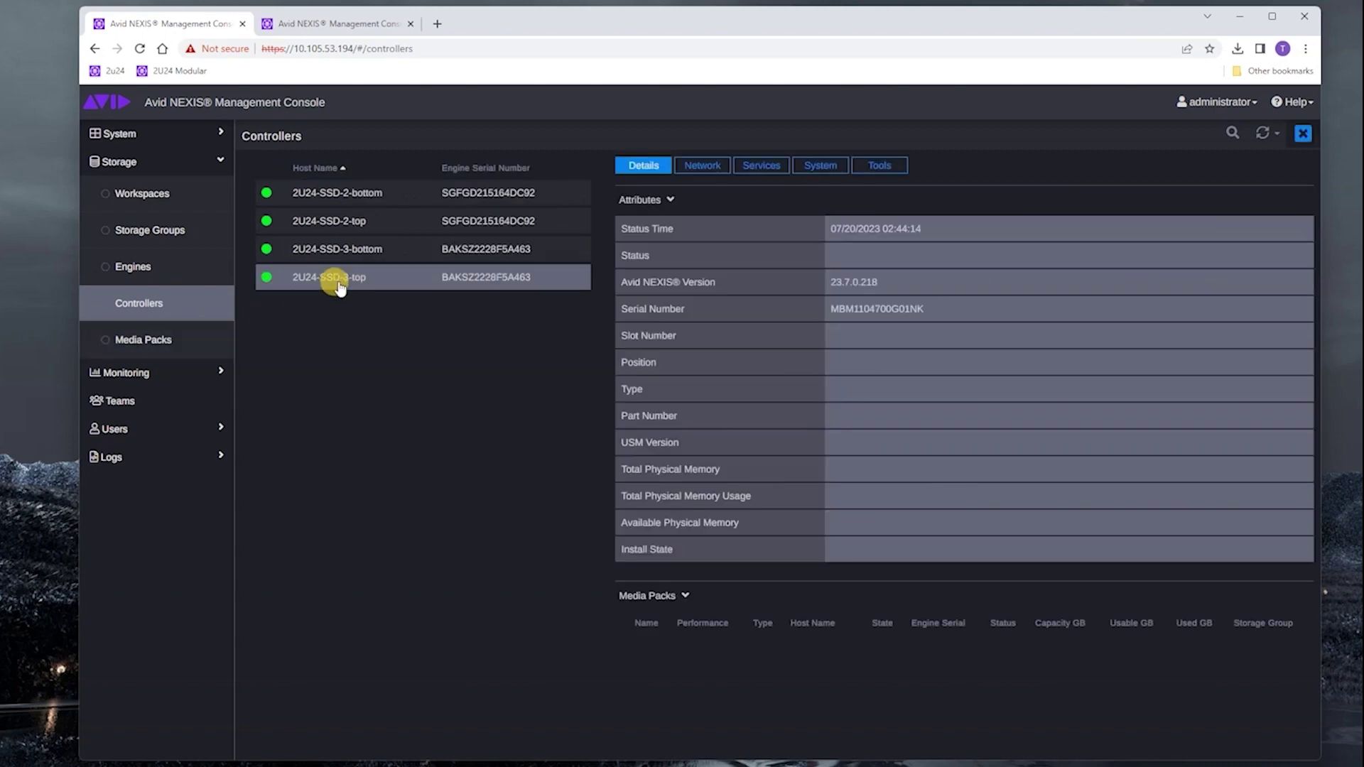
left_click(717, 176)
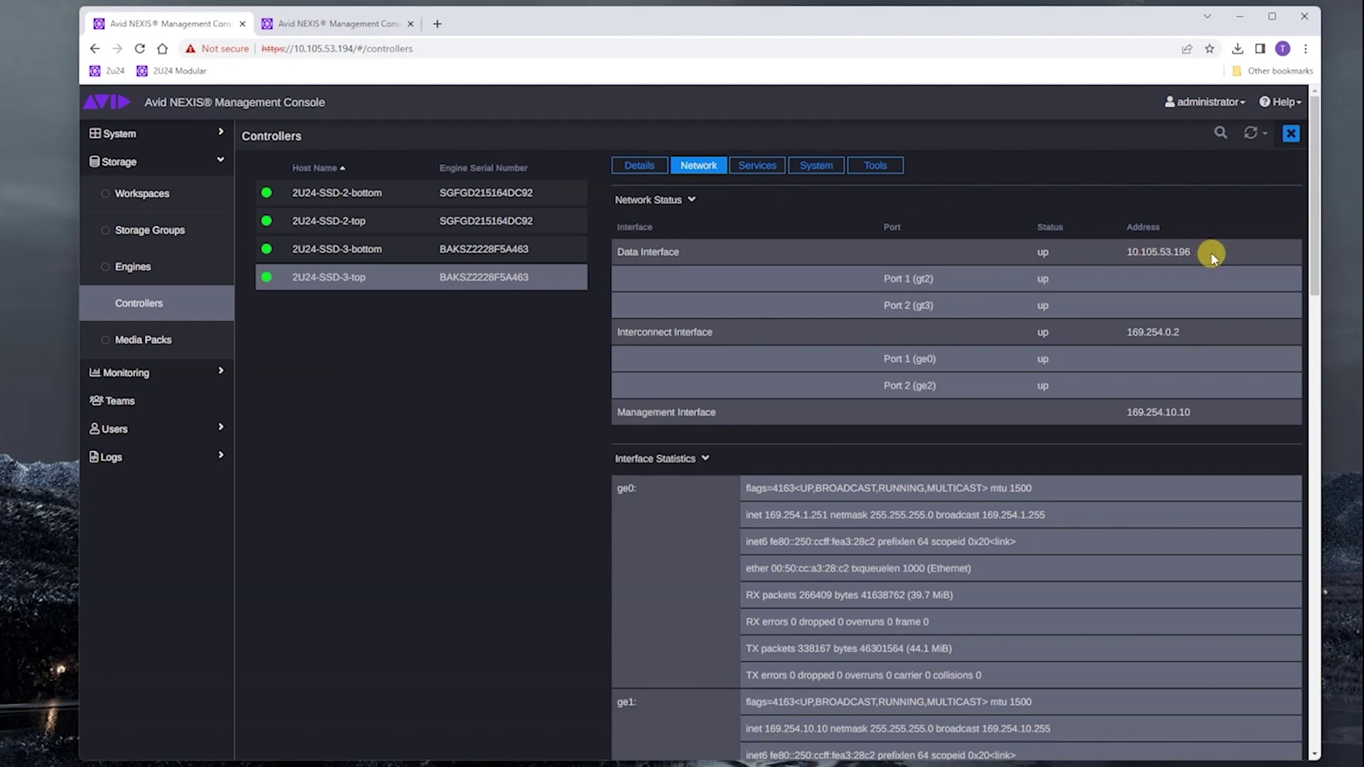
left_click(342, 26)
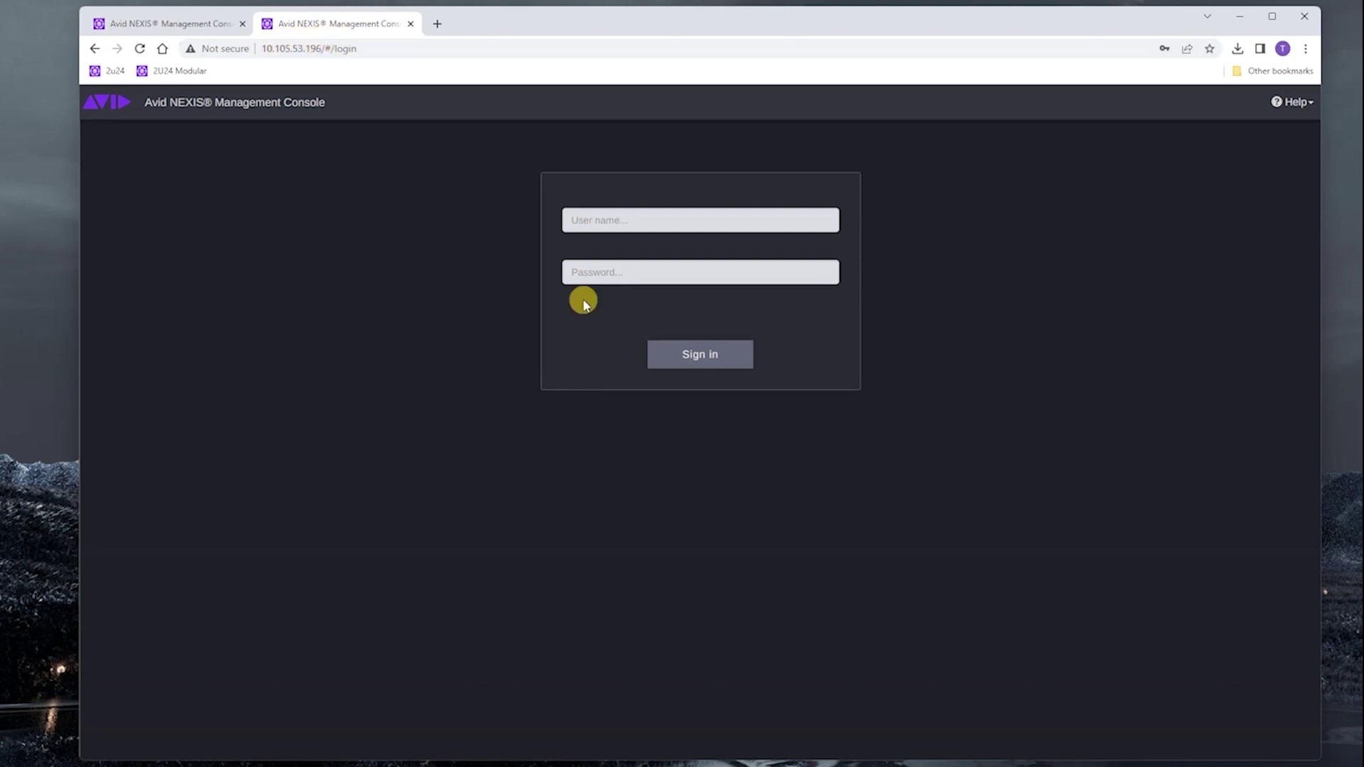
left_click(681, 223)
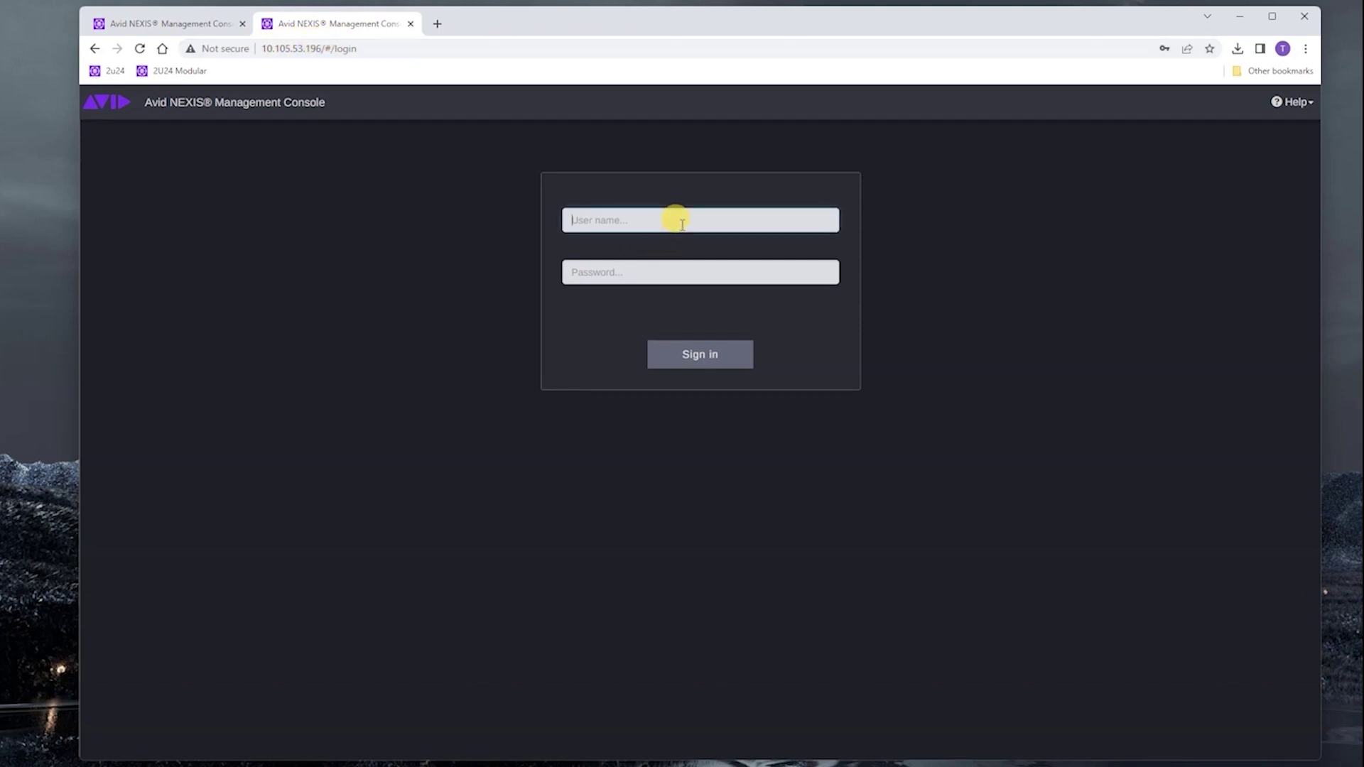
type("administrator")
key("Tab")
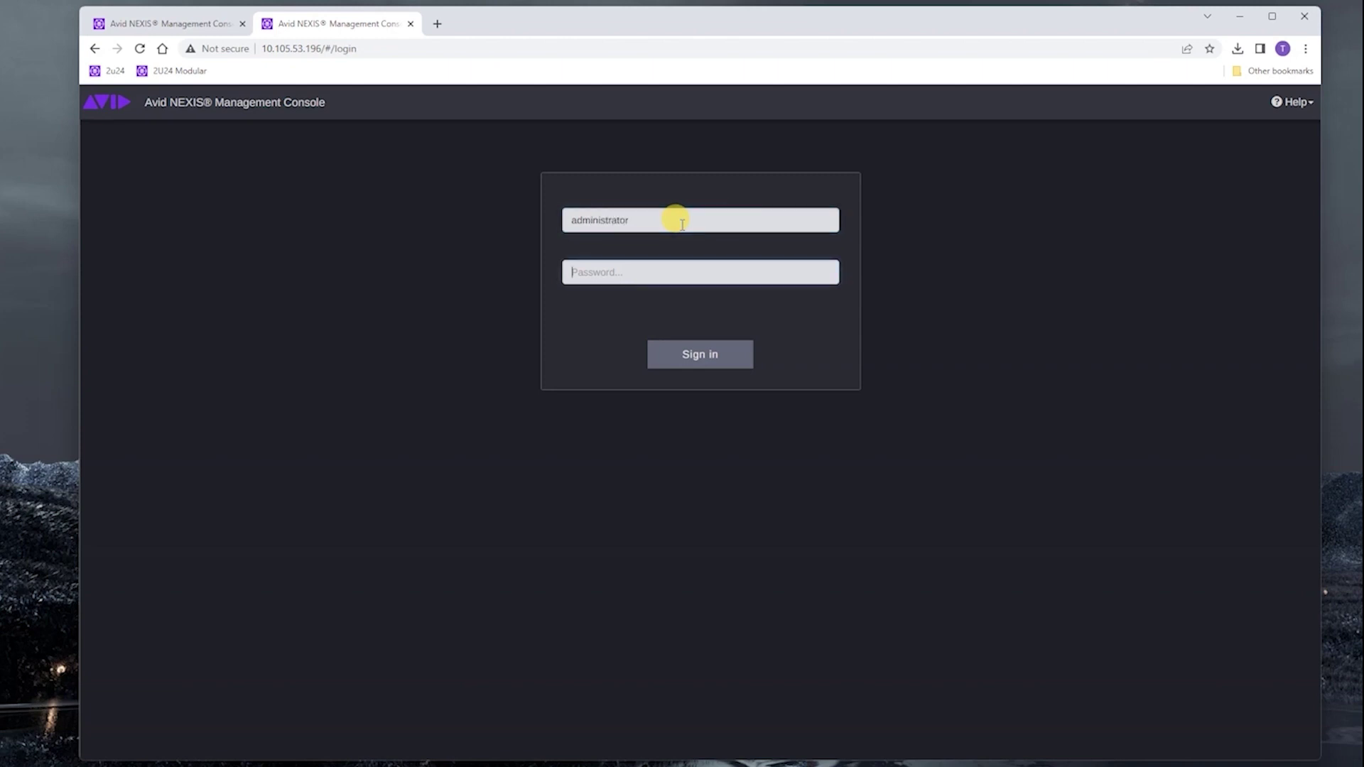
type("****")
key("Return")
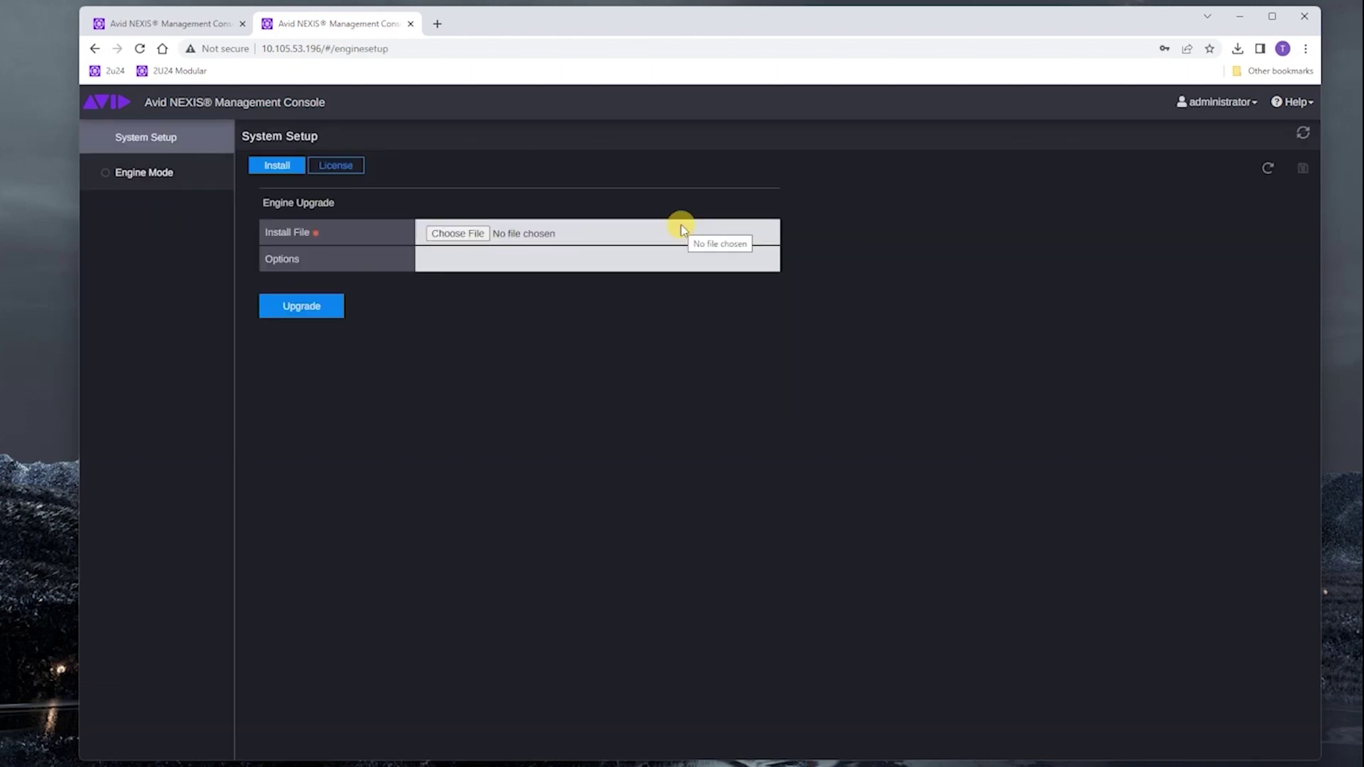
- On the engine's License tab, choose Online activation, paste the System ID and Activation ID, and submit
left_click(331, 163)
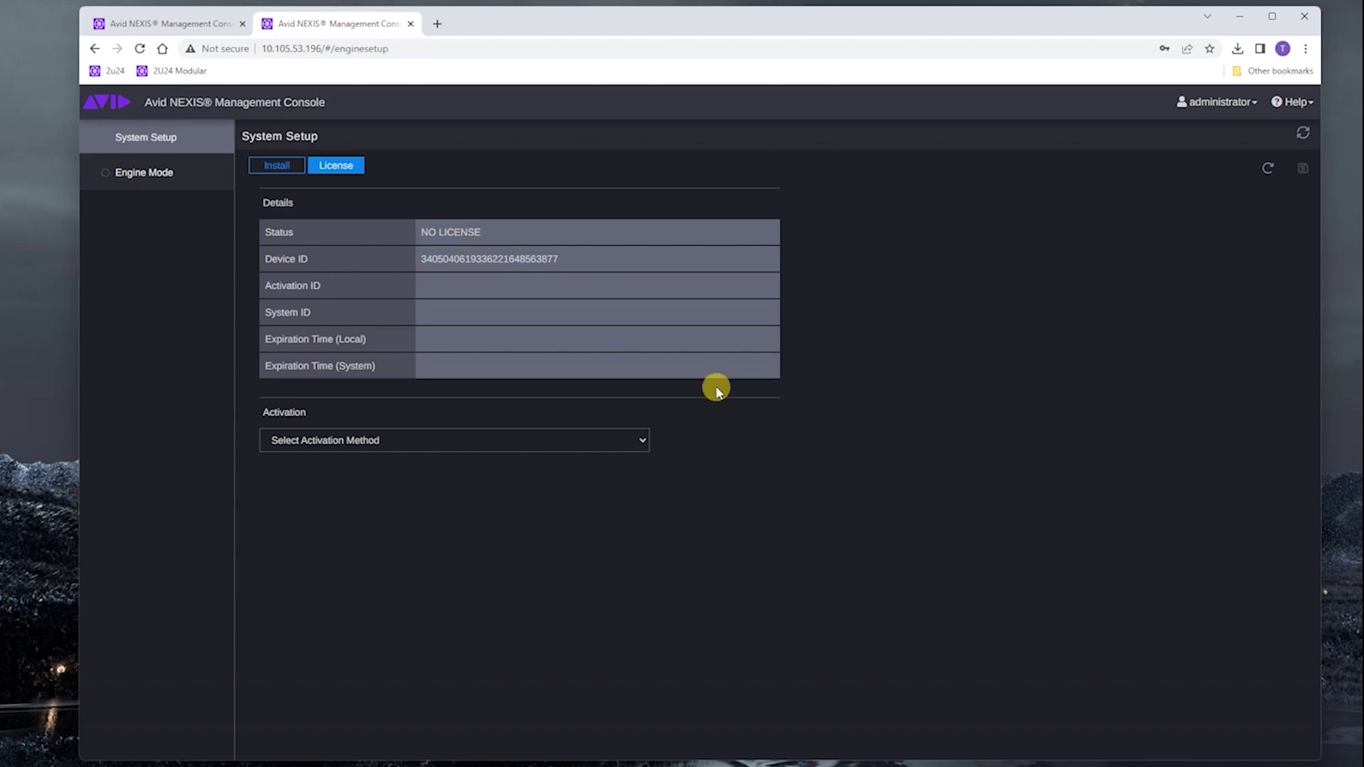
left_click(450, 440)
left_click(353, 473)
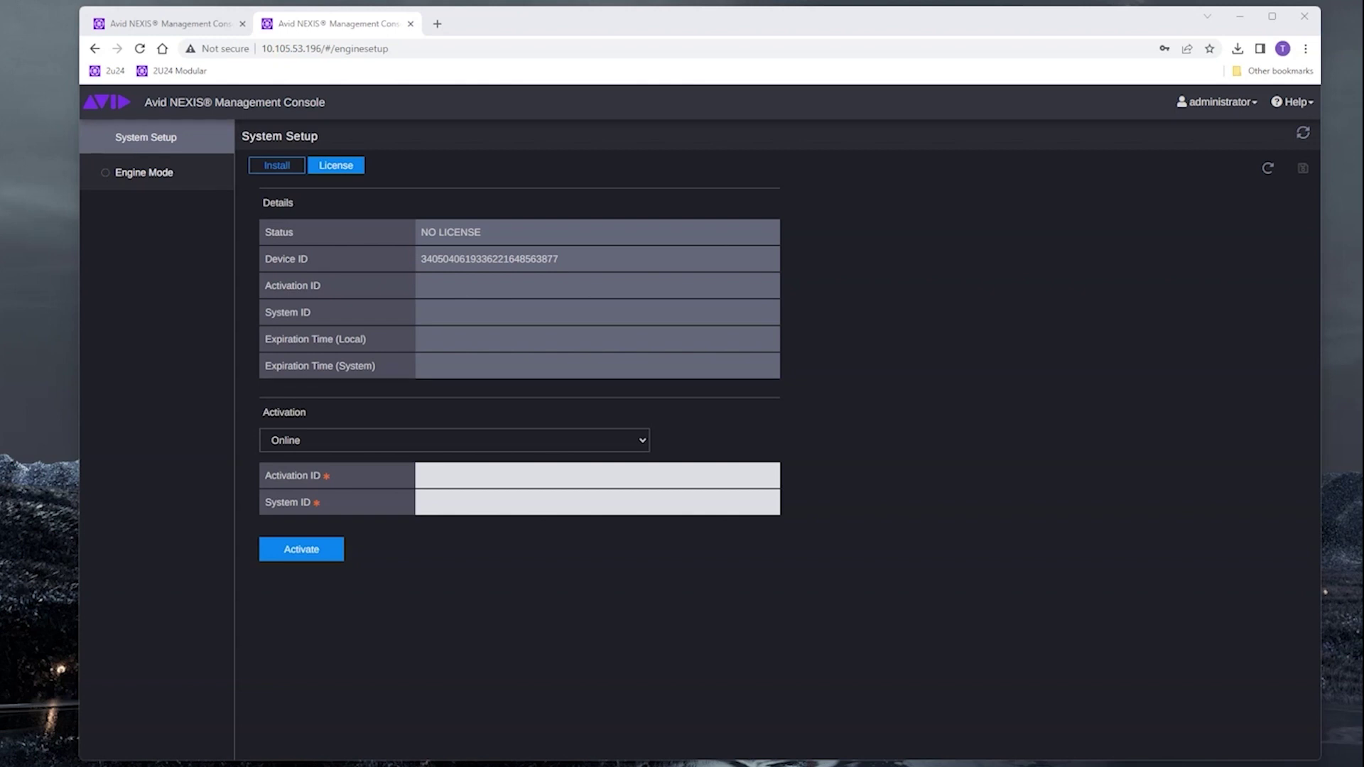
left_click(447, 501)
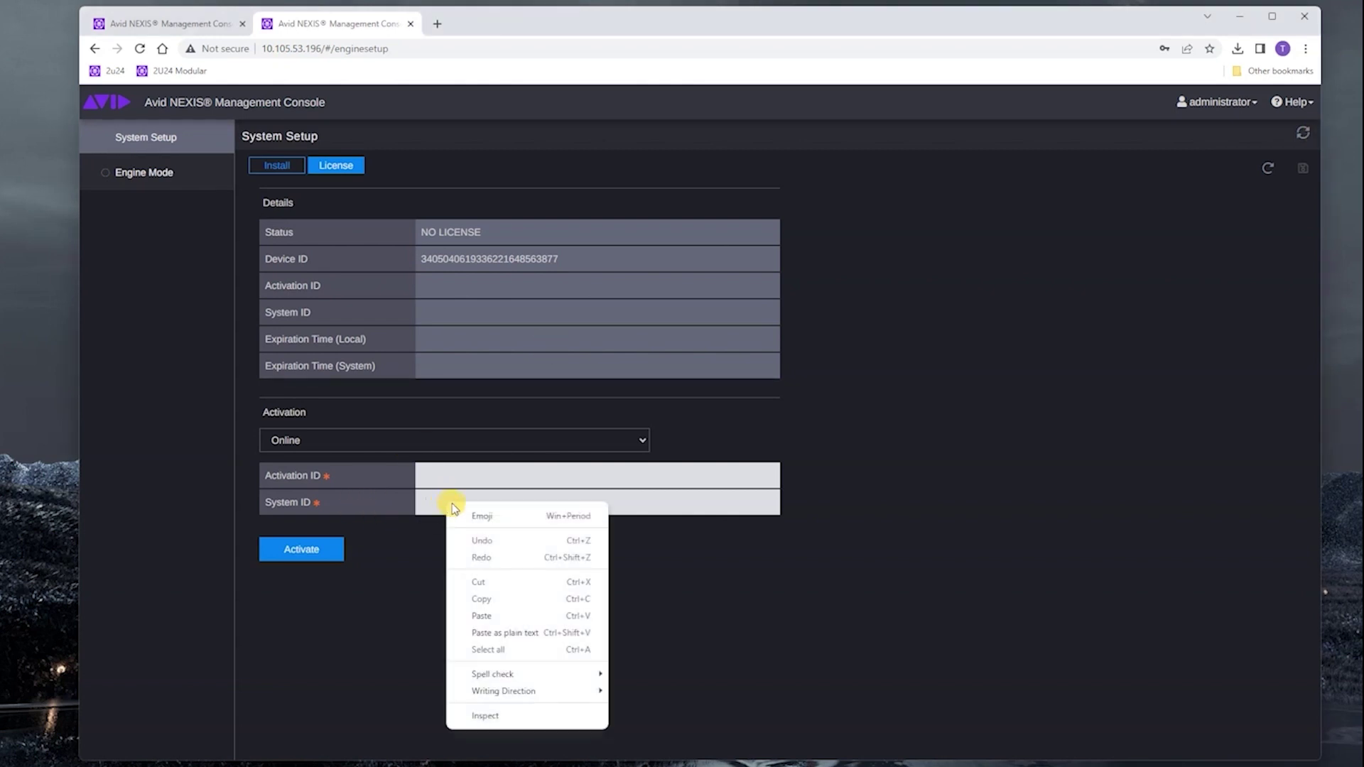
left_click(490, 615)
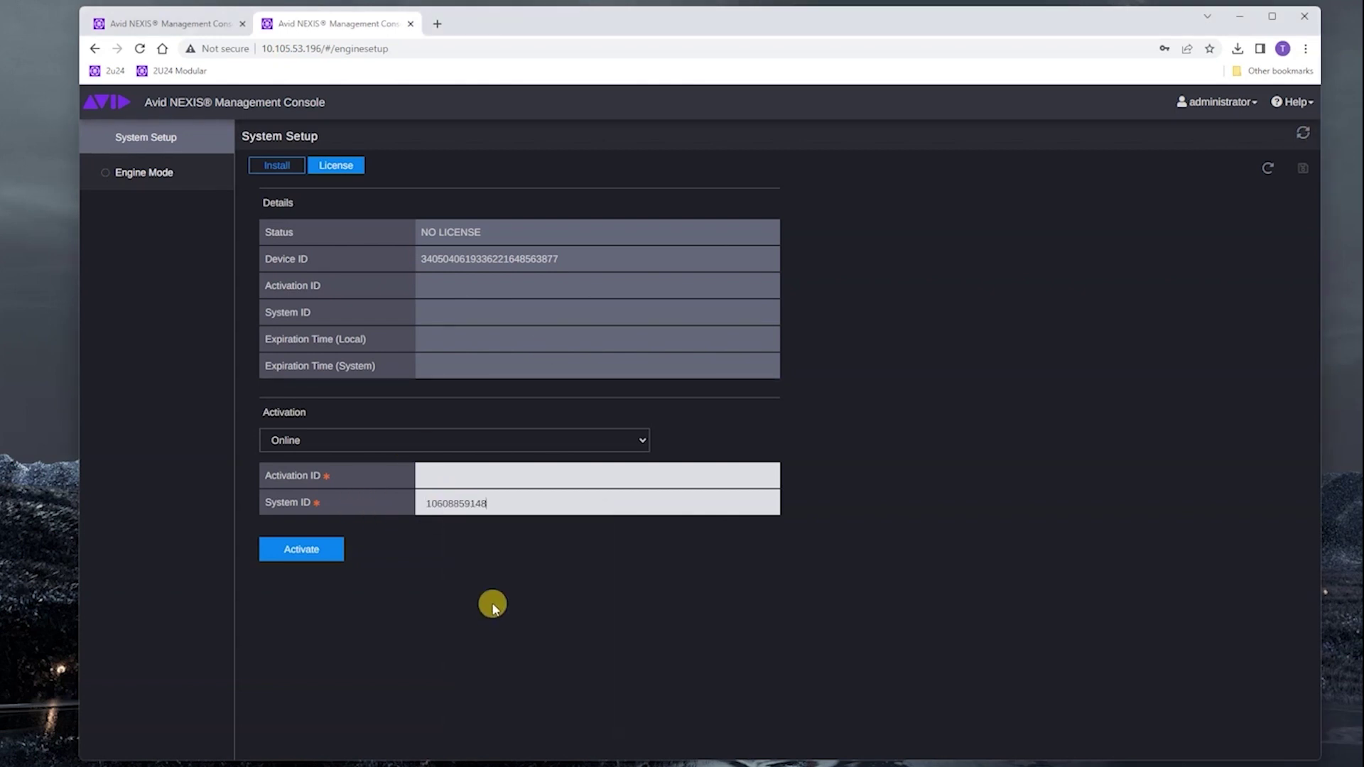
left_click(449, 475)
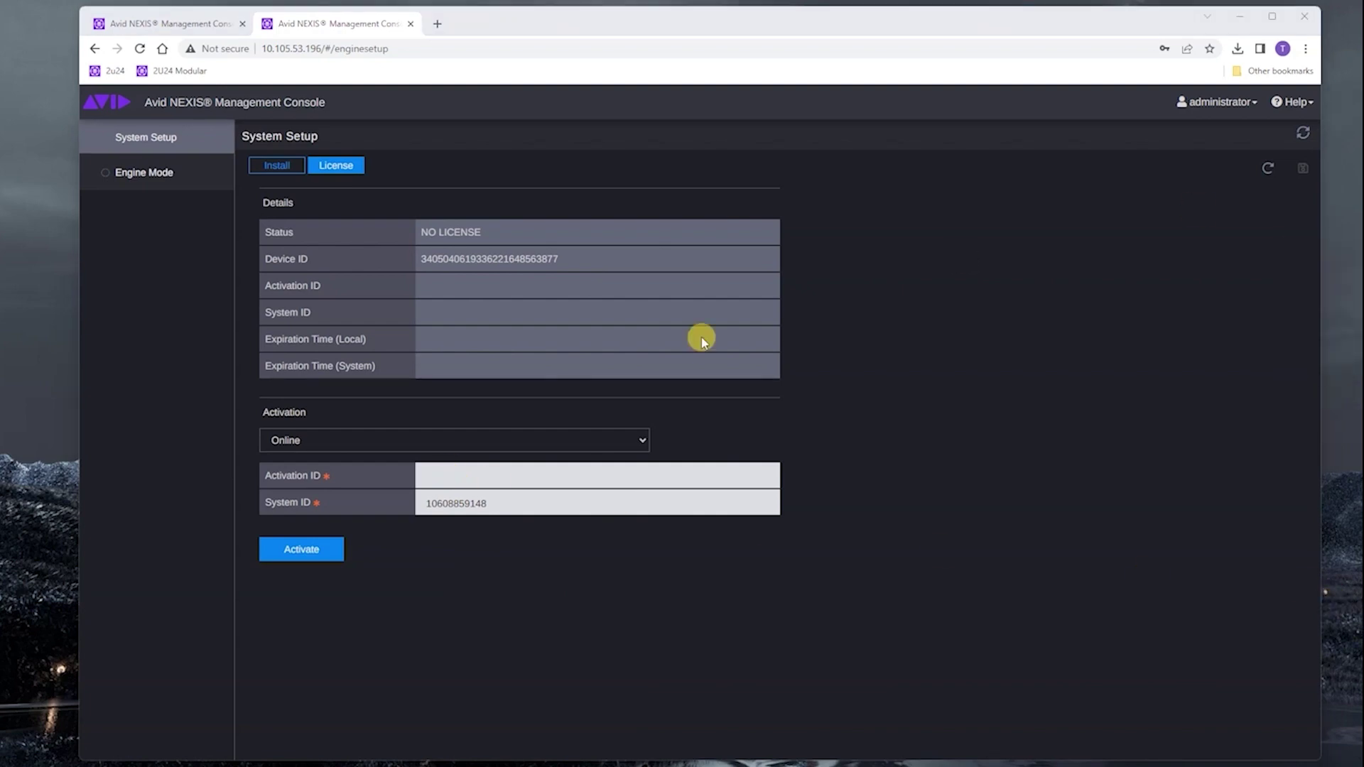
right_click(441, 479)
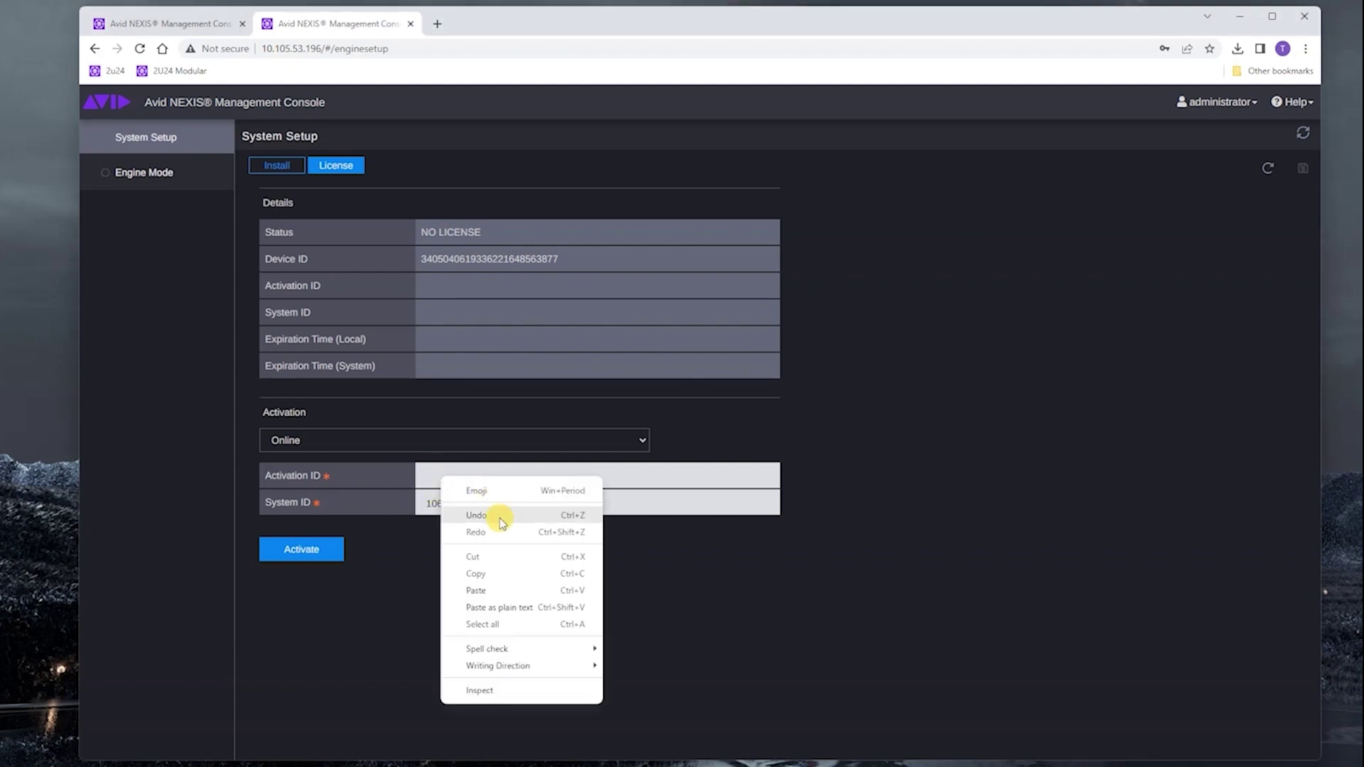
left_click(489, 592)
left_click(299, 553)
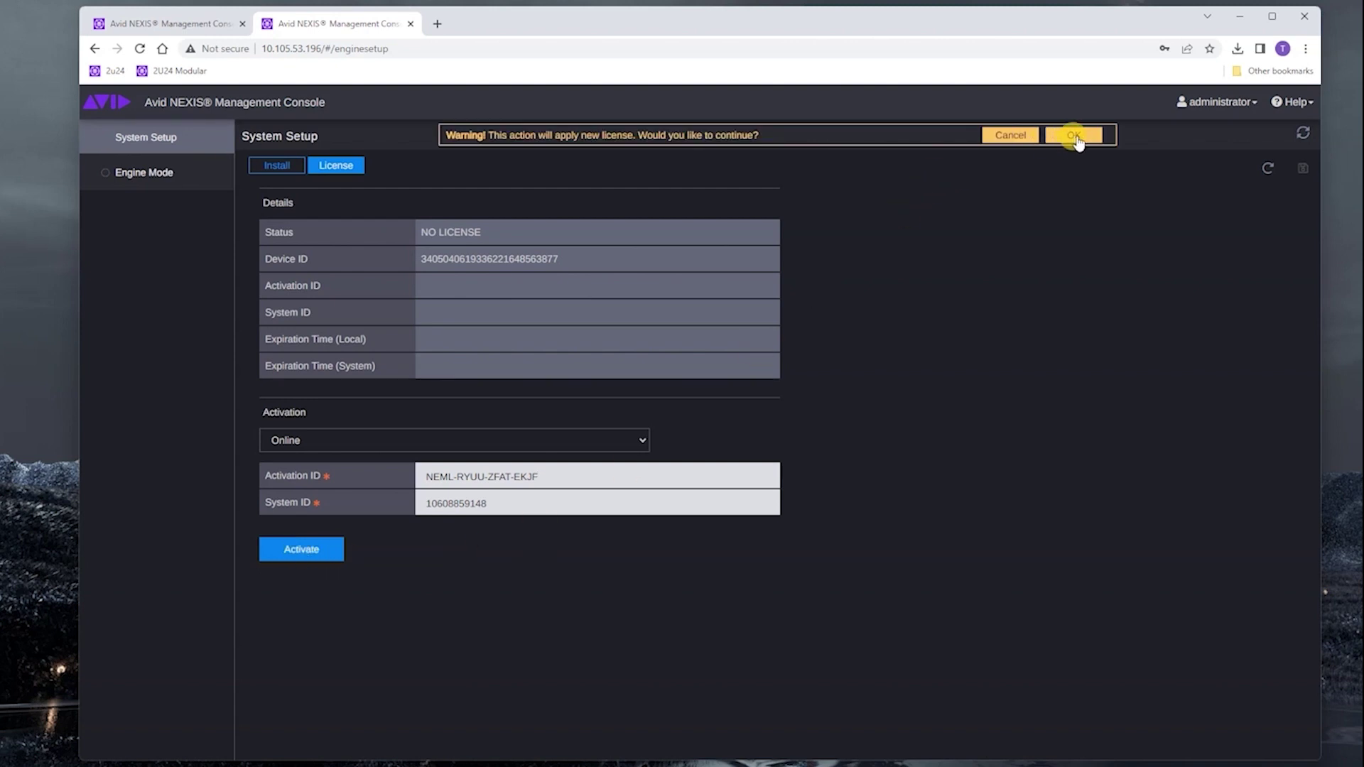
- Confirm applying the new license and close the successful activation and system-update report
left_click(1075, 137)
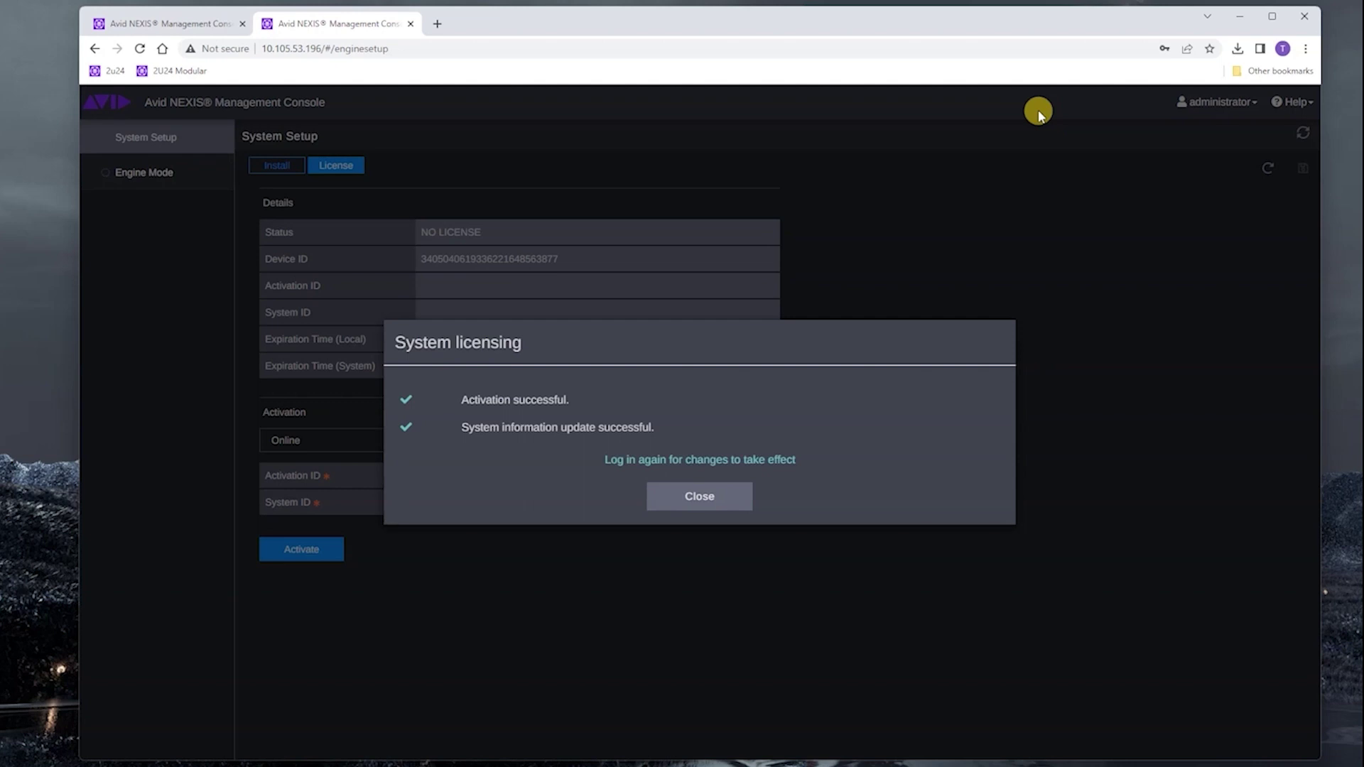
left_click(734, 496)
- Sign back in as administrator and verify License Active, Perpetual, Avid NEXIS Modular License Flexible
left_click(663, 220)
type("administrator")
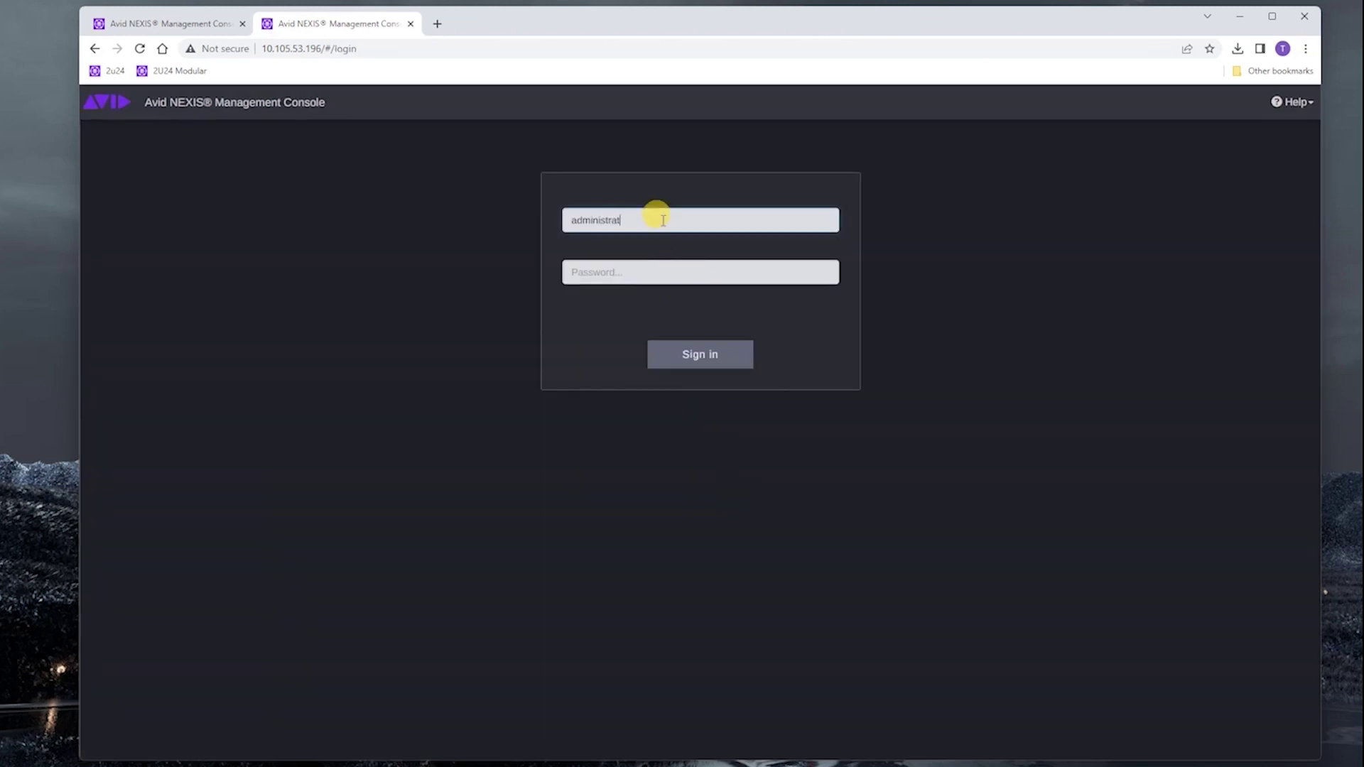
key("Tab")
type("****")
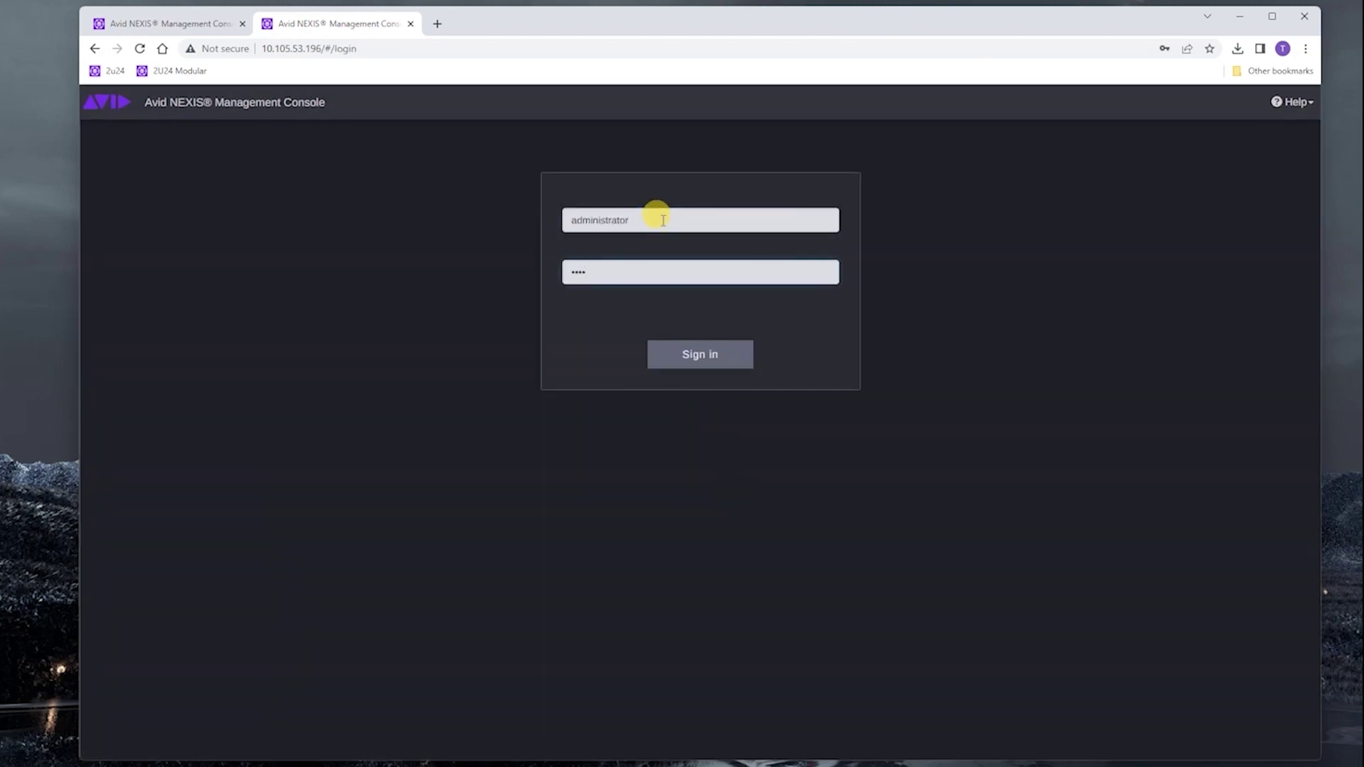
left_click(717, 357)
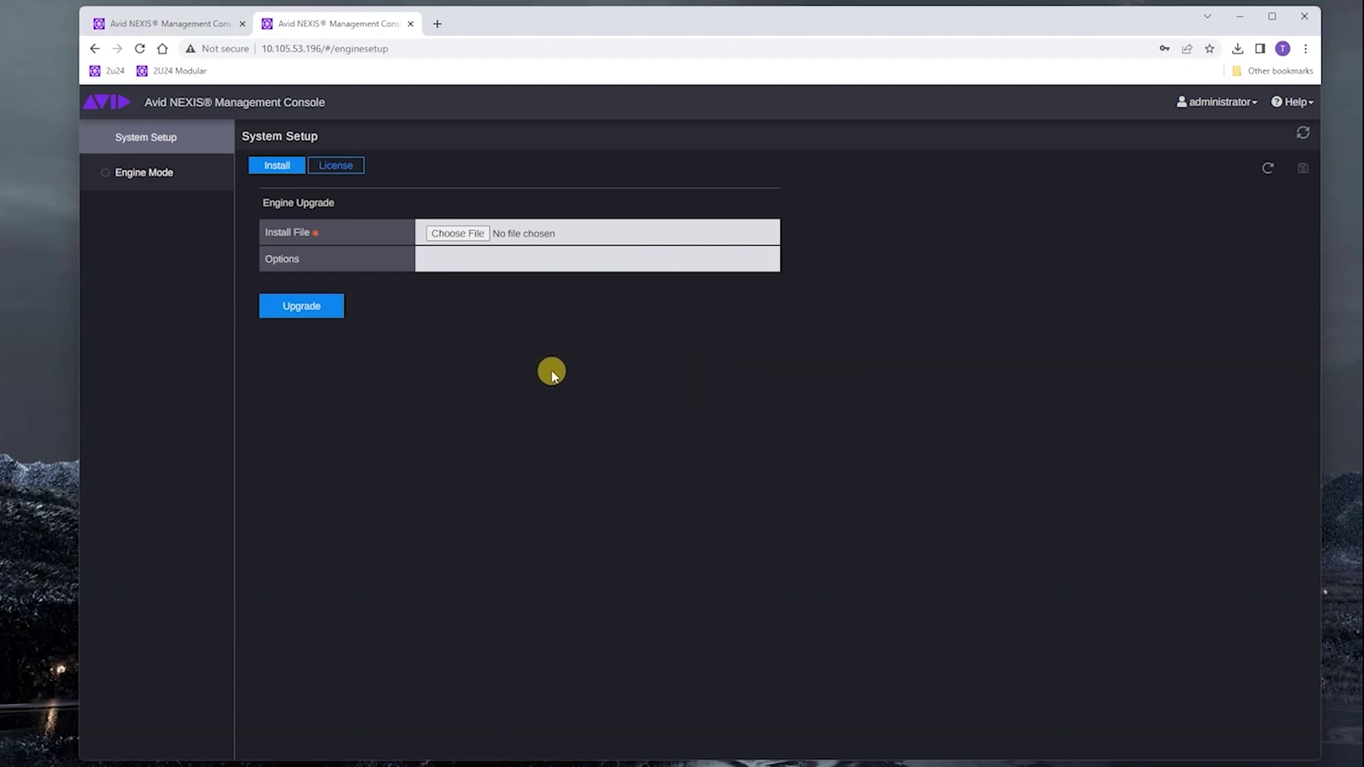
left_click(348, 170)
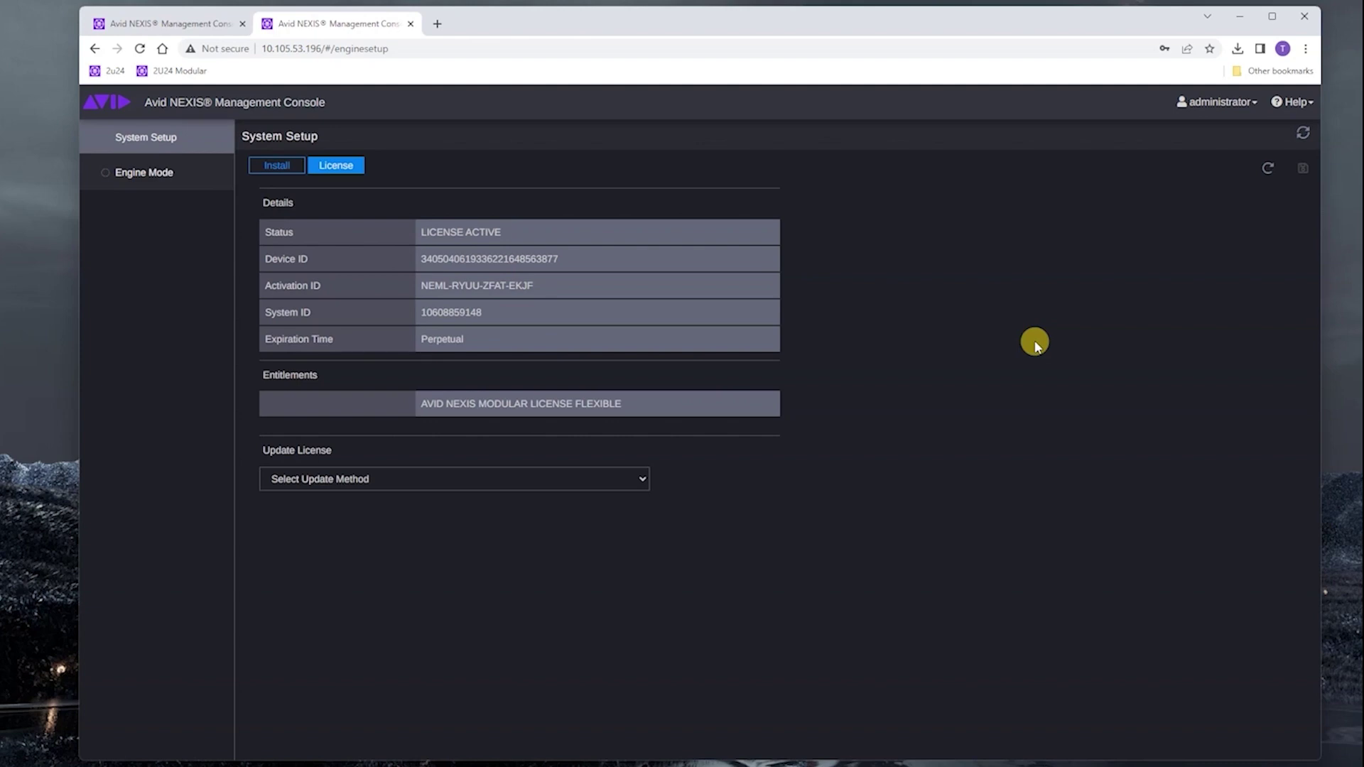
- Return to the system console's Media Packs, where 2U24-SSD-3-bottom packs show Flexible Protection, and bind the first
left_click(185, 25)
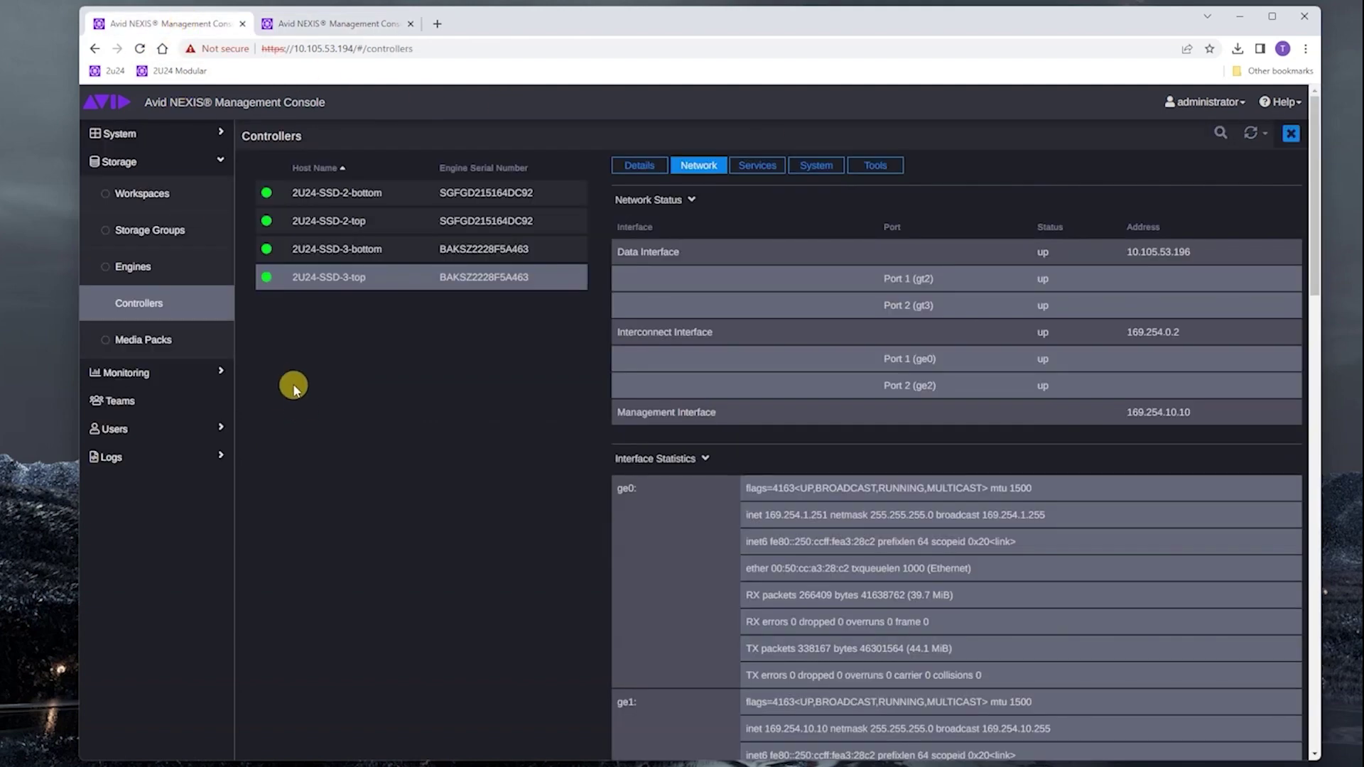
left_click(141, 341)
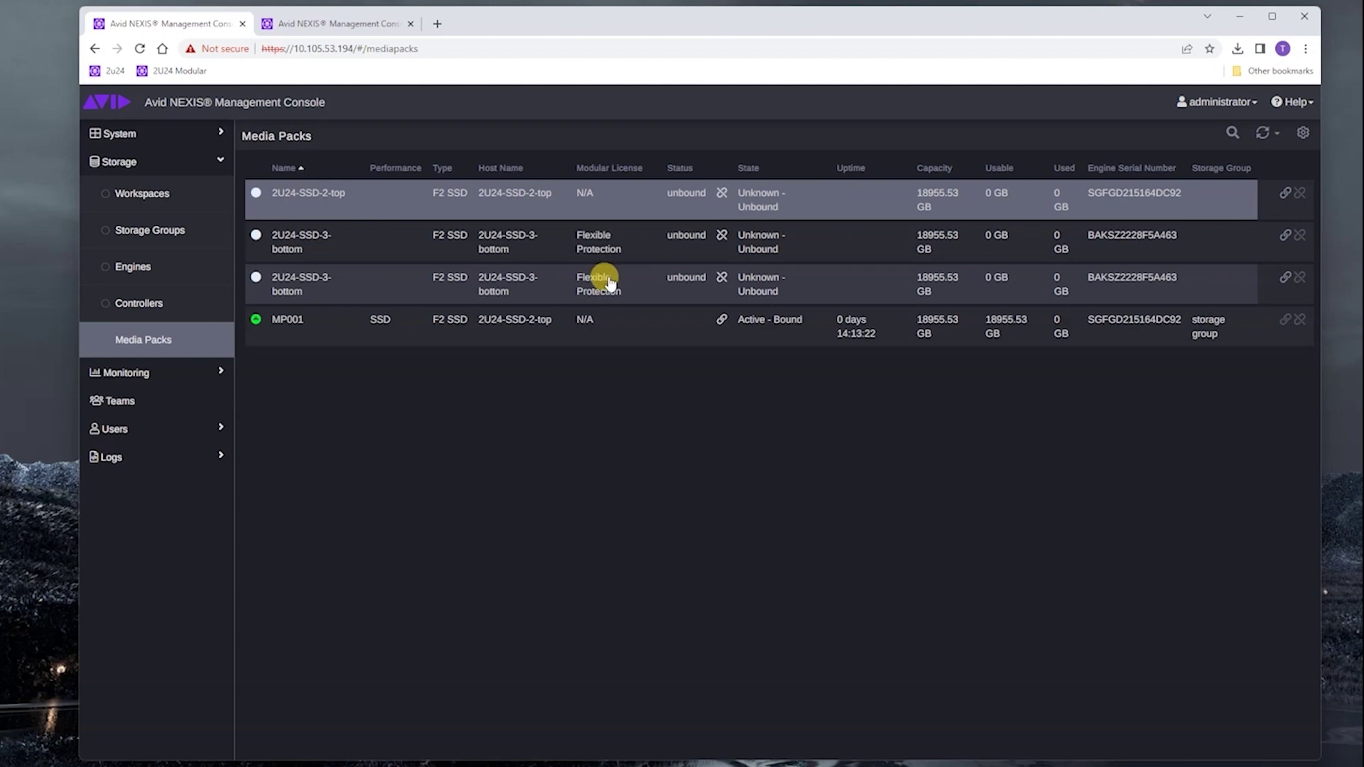
left_click(1286, 239)
- Confirm binding both 2U24-SSD-3-bottom packs as MP002 and MP003, Spare - Bound, and stop continuous refresh
left_click(1125, 132)
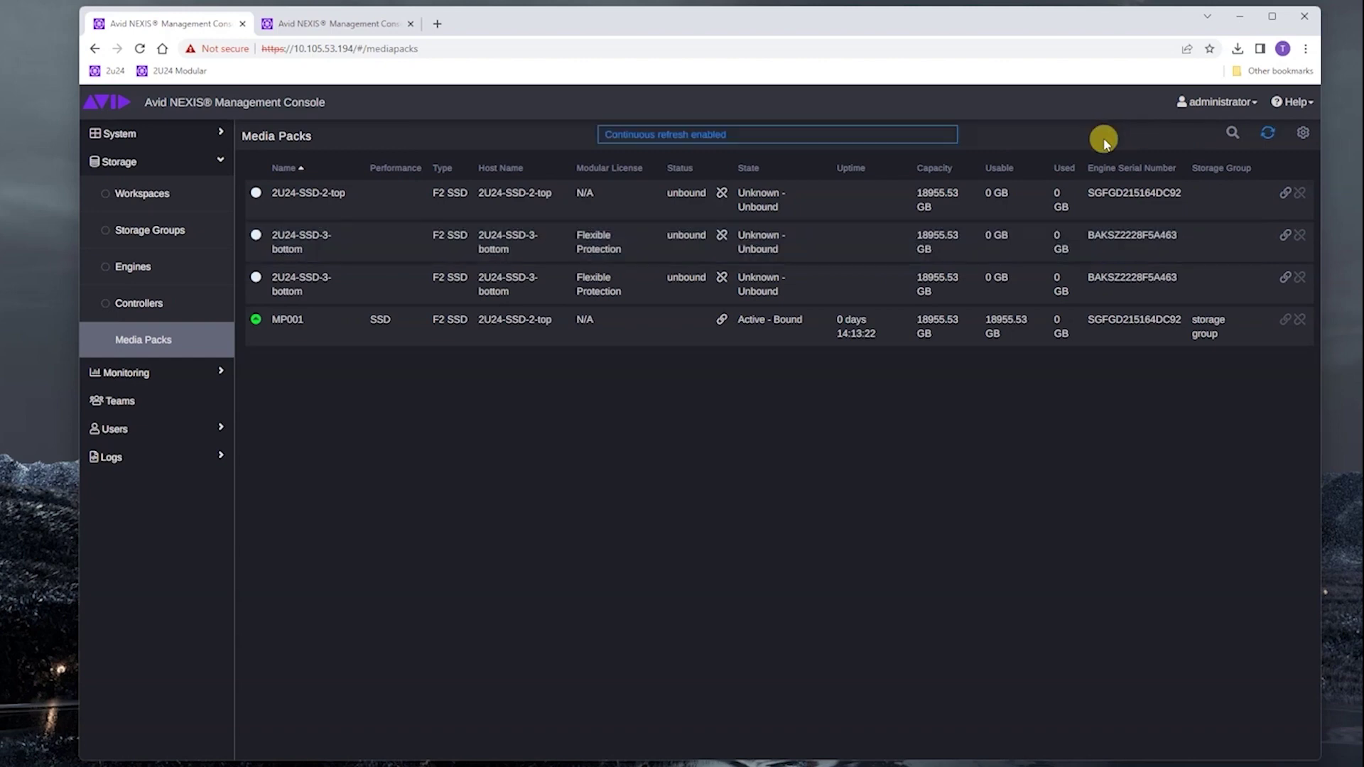
left_click(1286, 279)
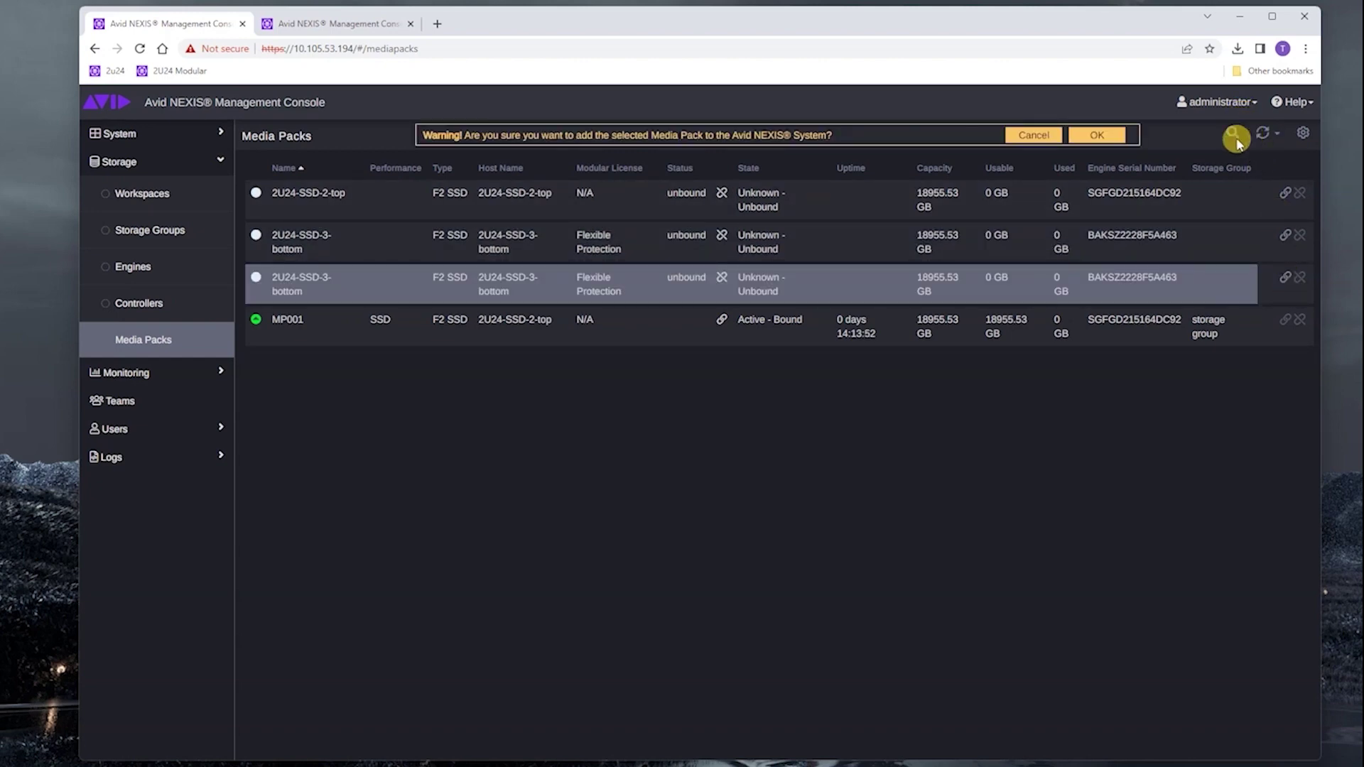
left_click(1098, 135)
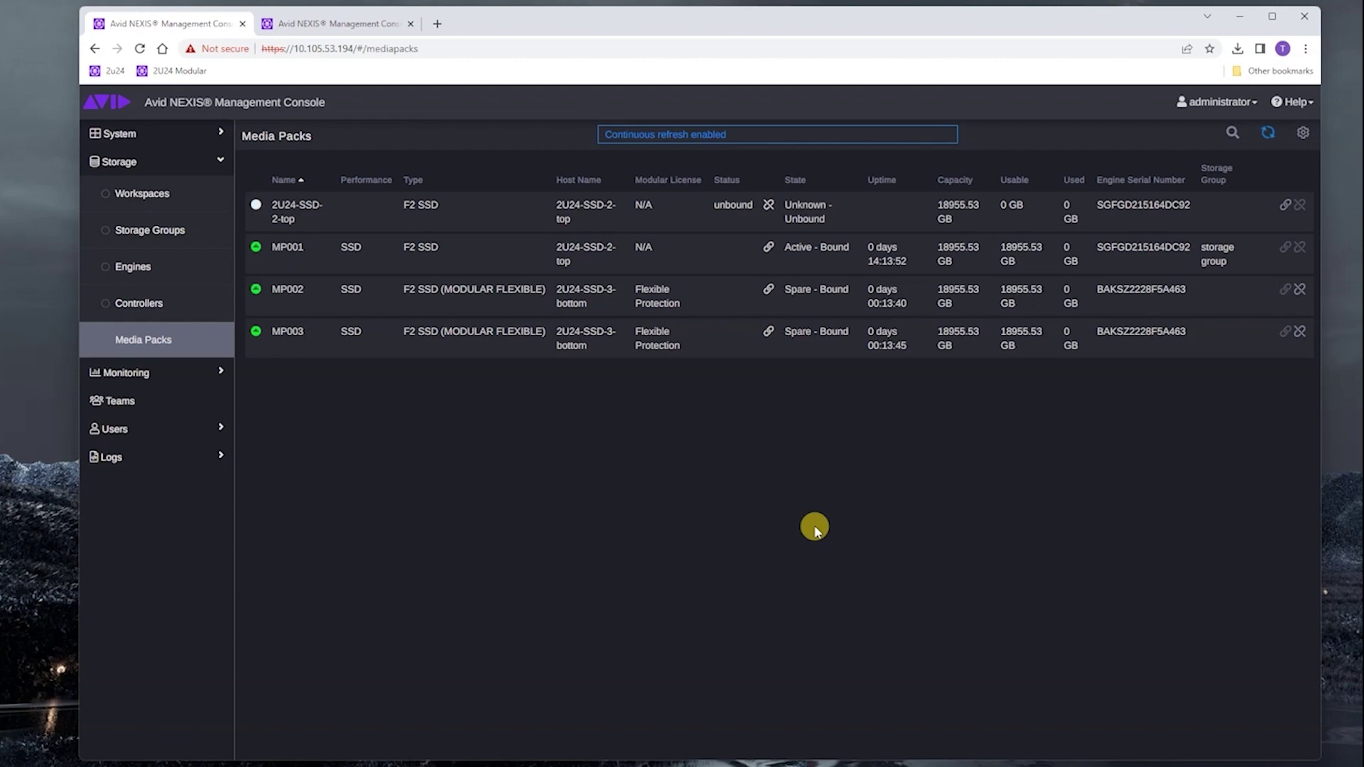
left_click(1264, 135)
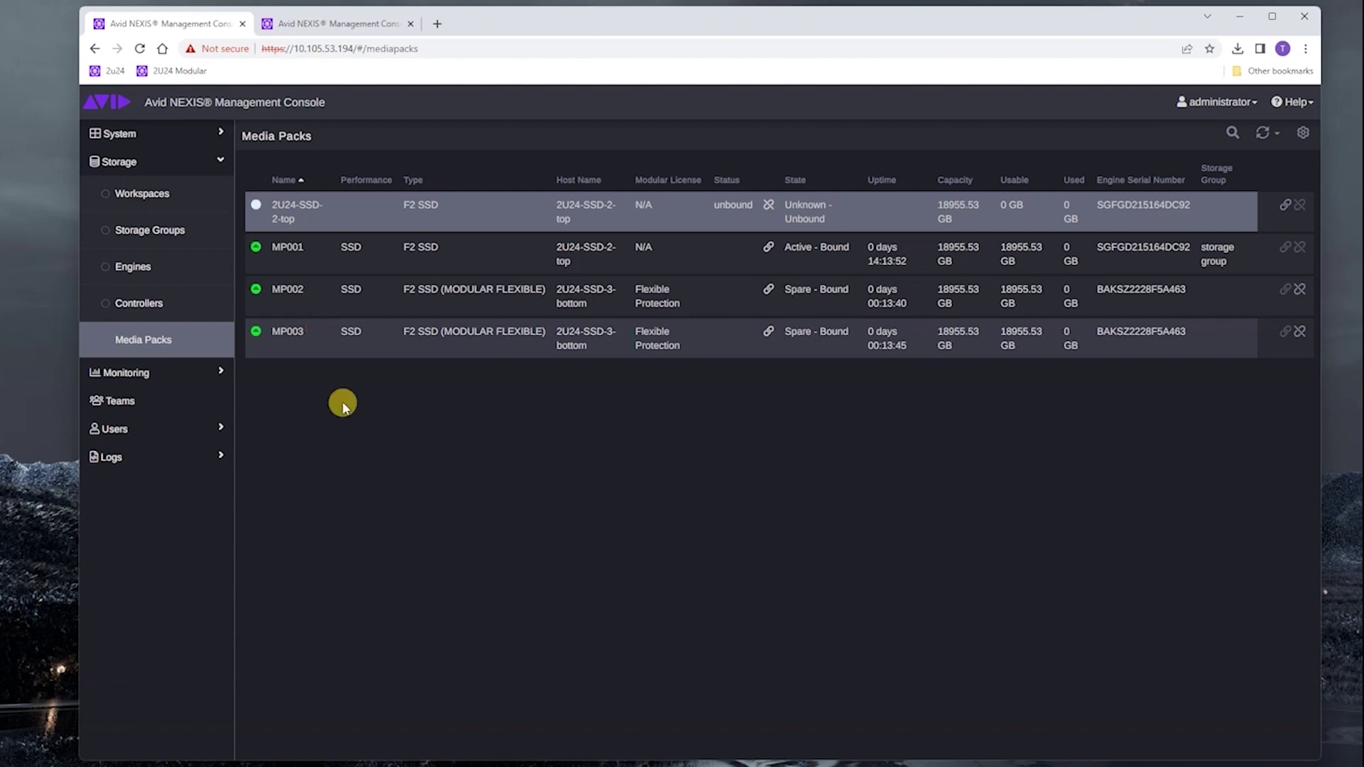
left_click(157, 136)
- Check the system License tab: license active, 20 TB total SSD, 1.05 TB available
left_click(146, 283)
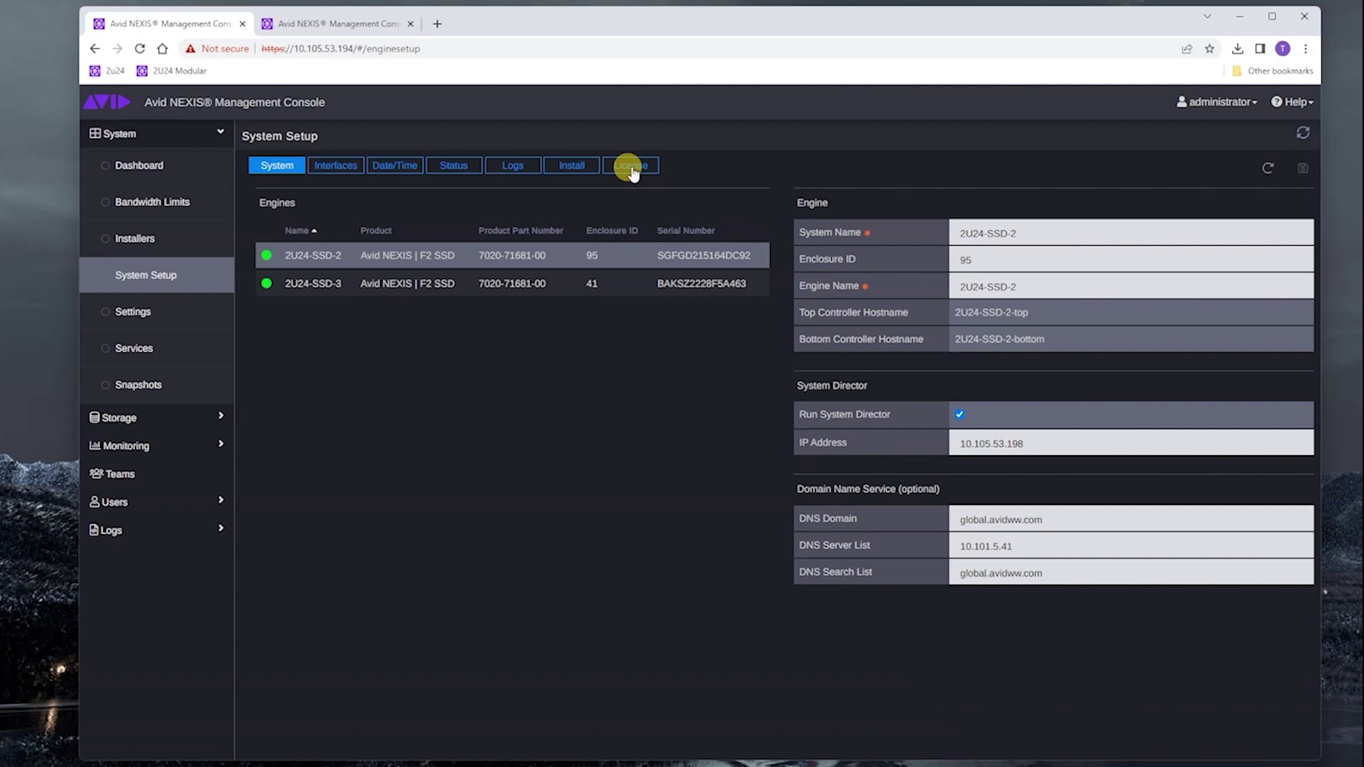
left_click(631, 169)
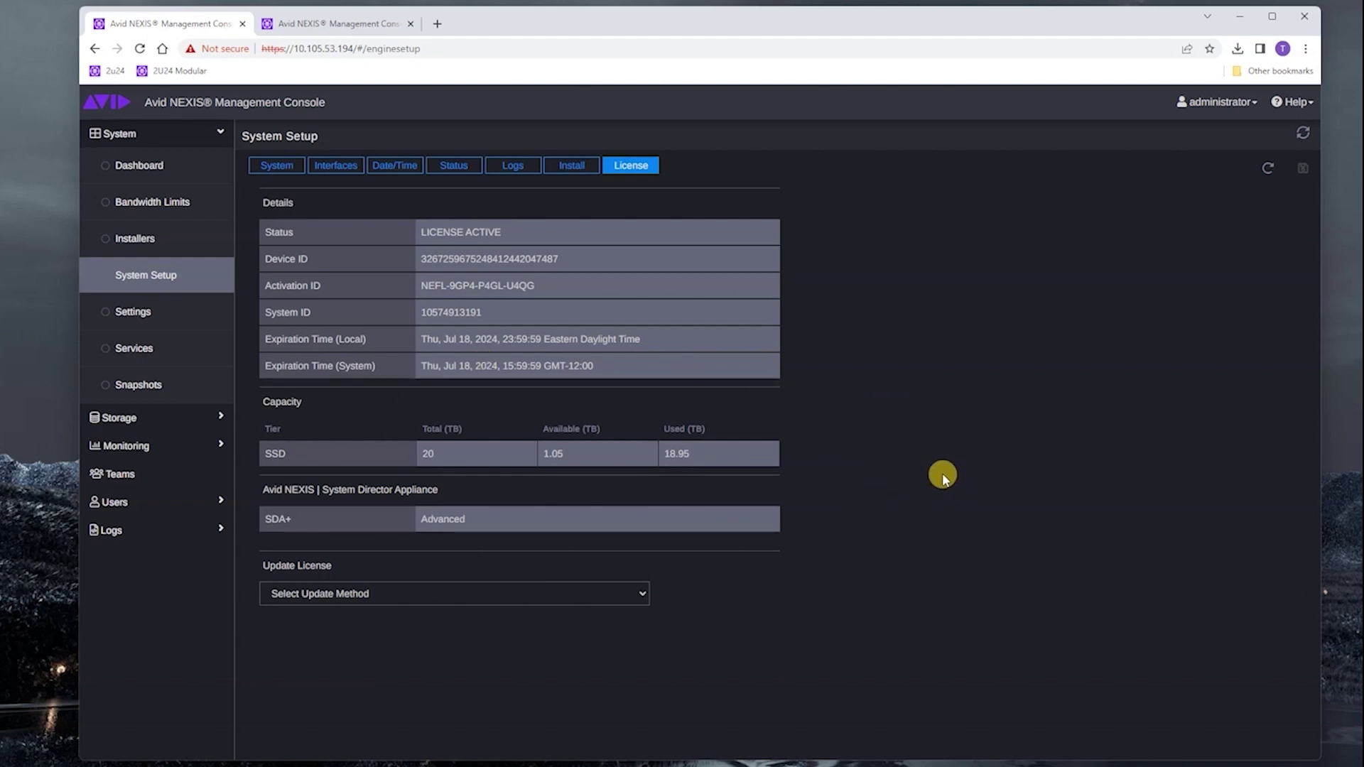
left_click(158, 135)
- In the storage group, tick MP002 and MP003, add them and save, reaching 56866.58 GB capacity
left_click(144, 163)
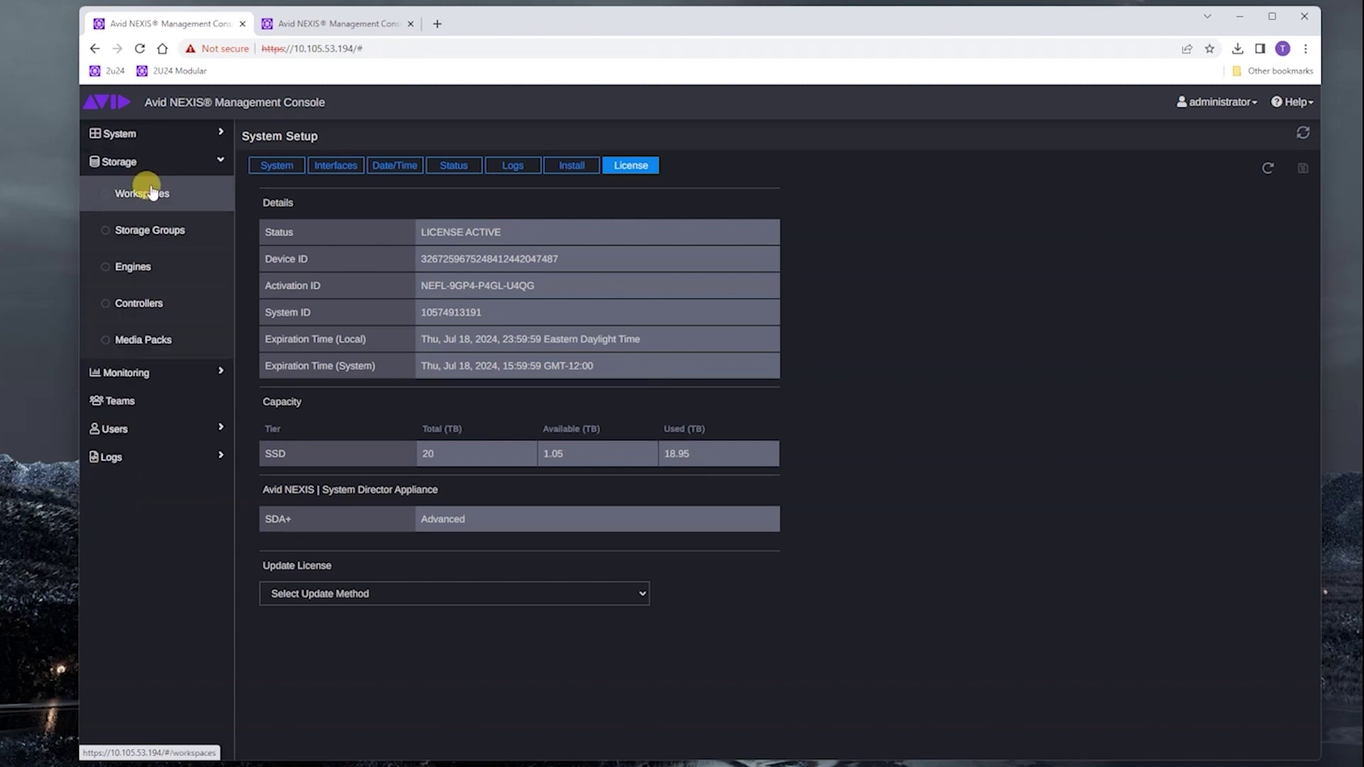
left_click(147, 239)
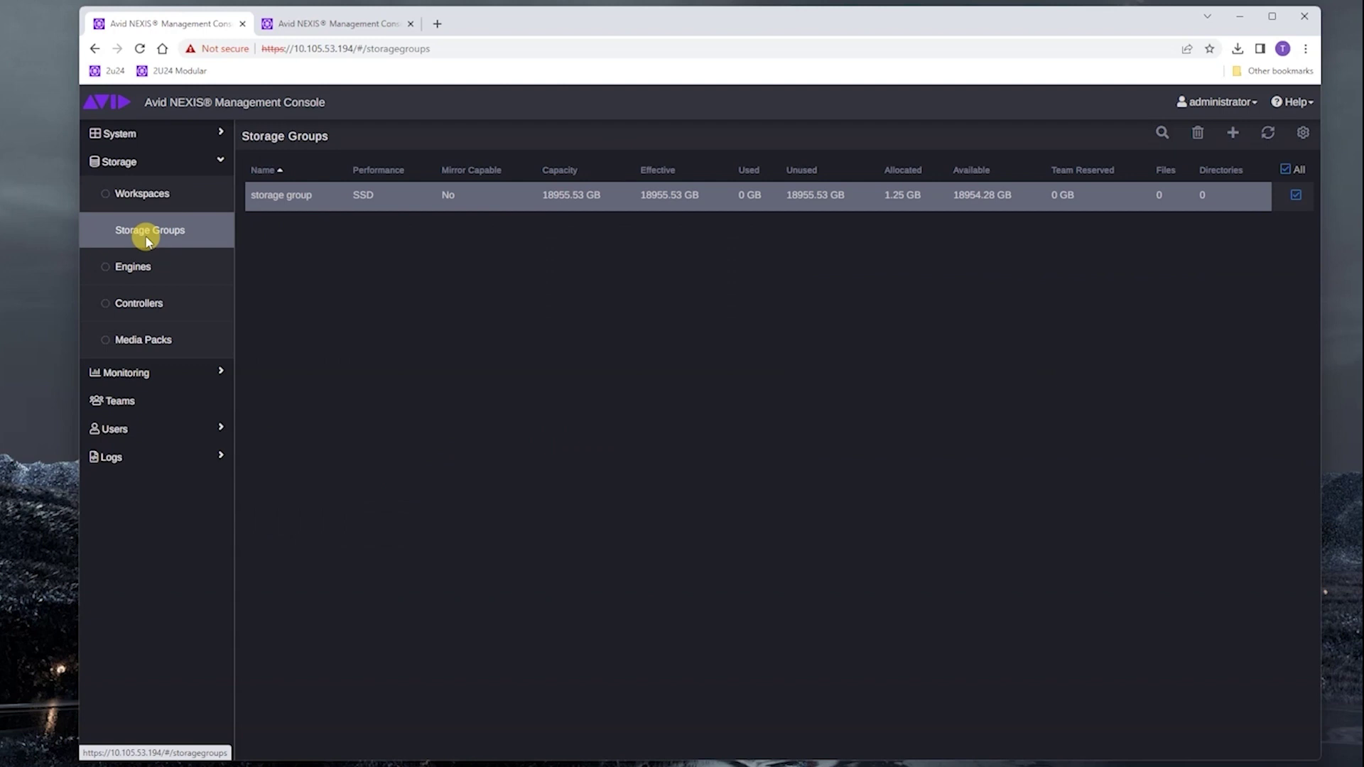
left_click(260, 199)
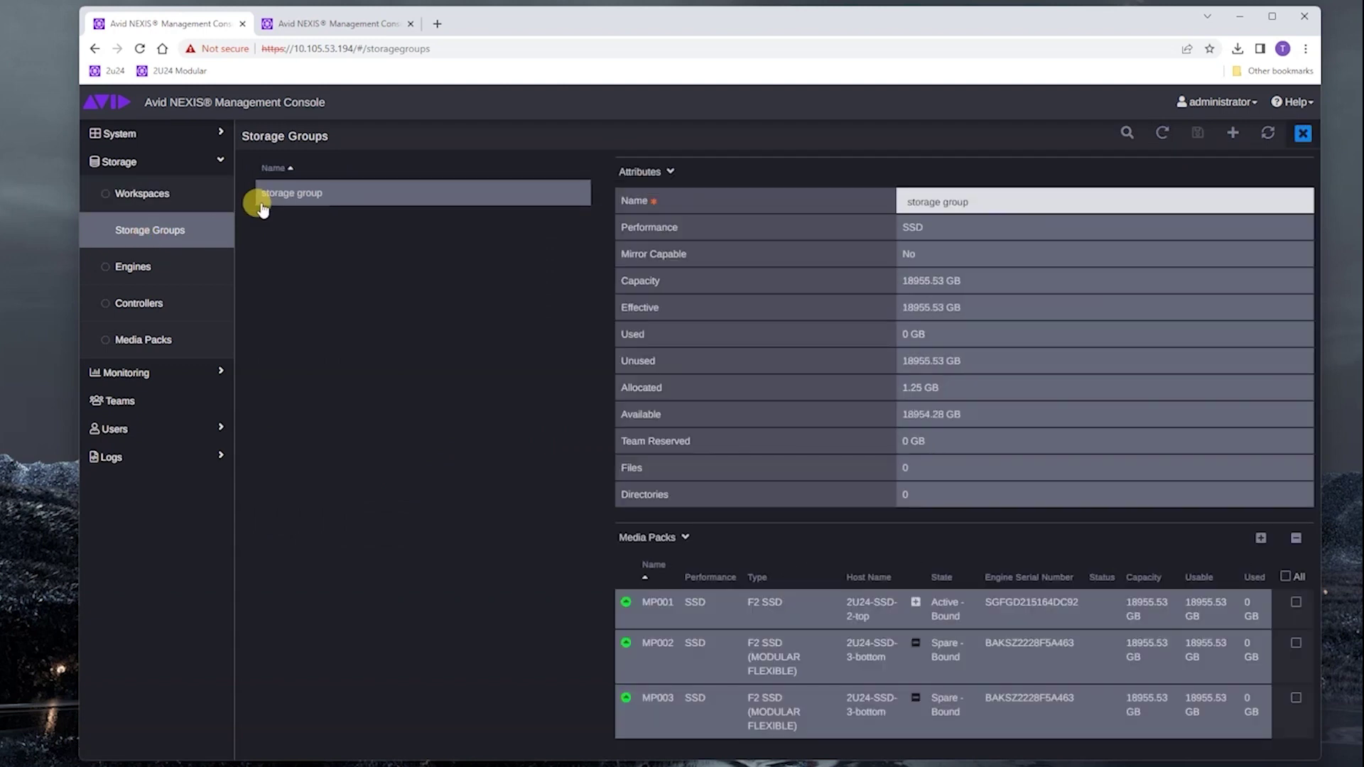
left_click(1295, 645)
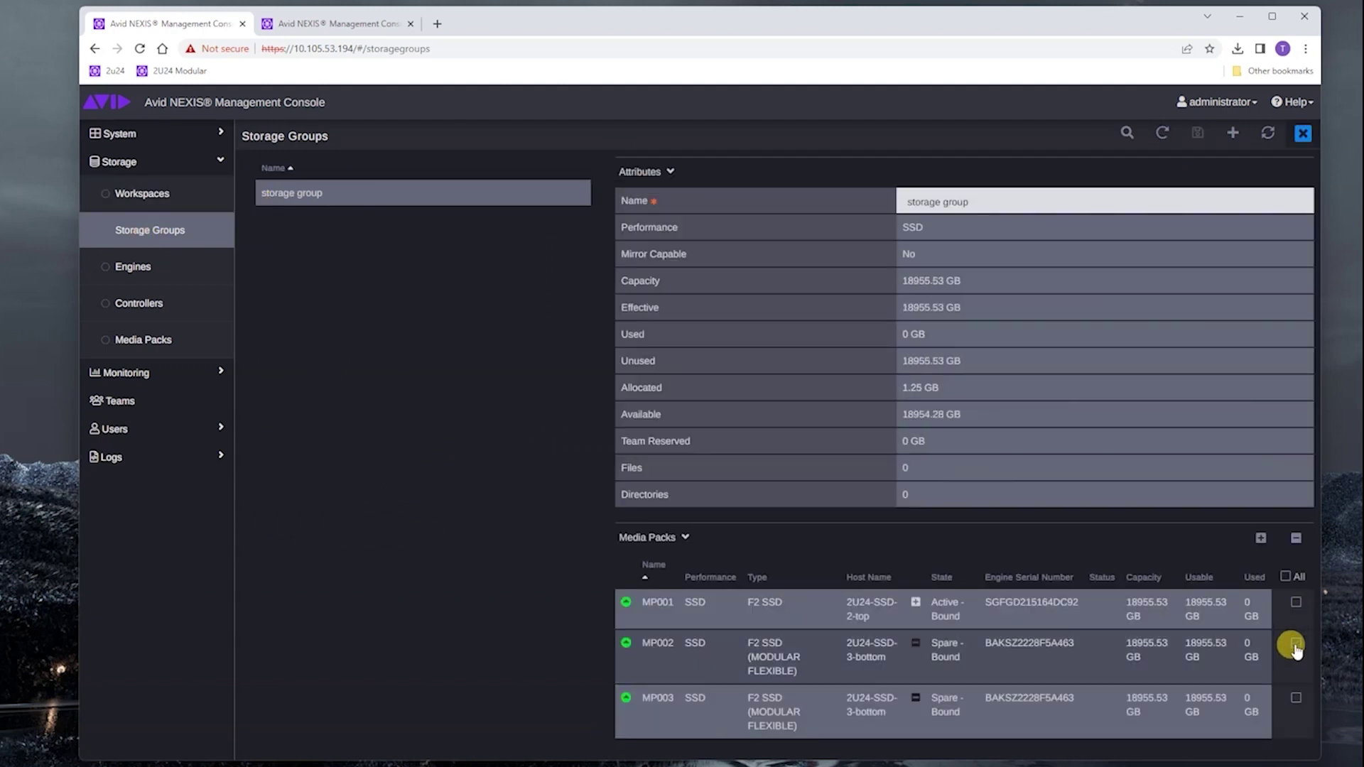
left_click(1296, 699)
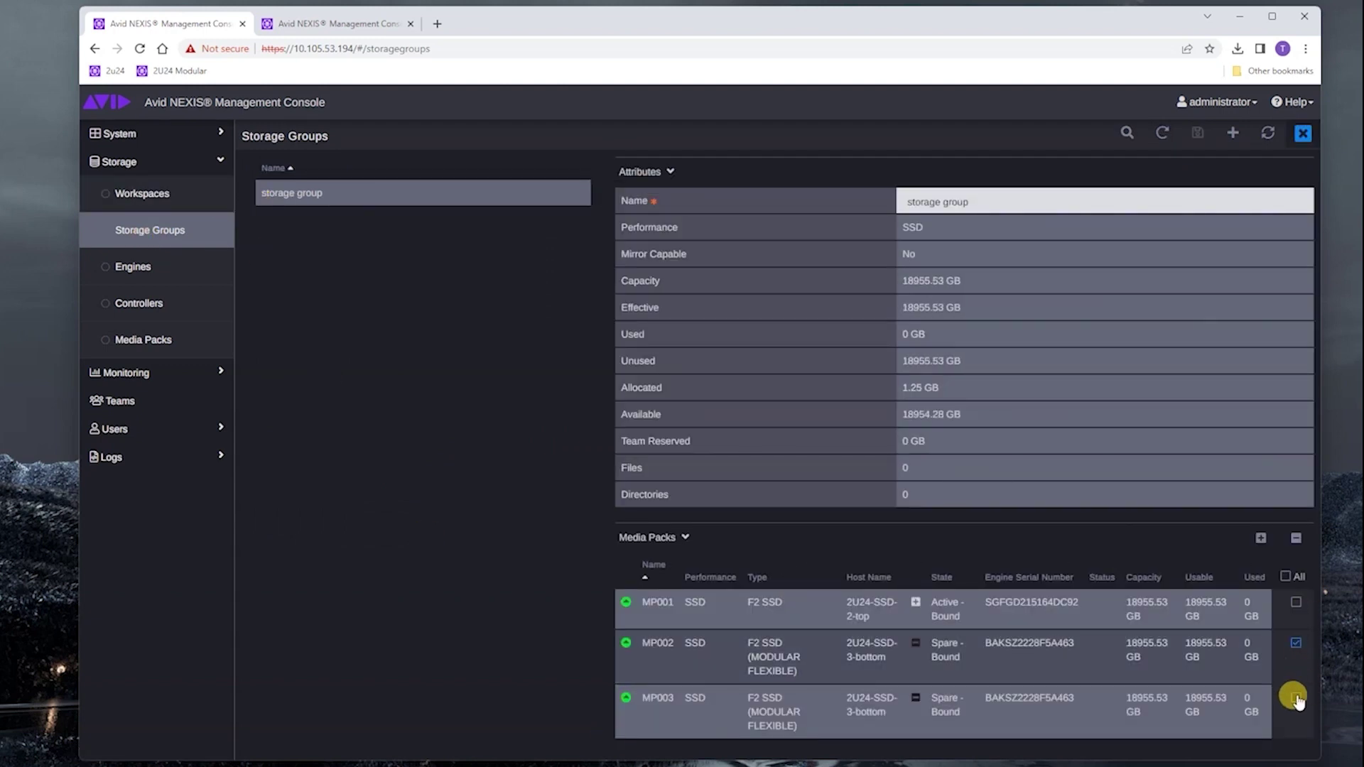
left_click(1262, 540)
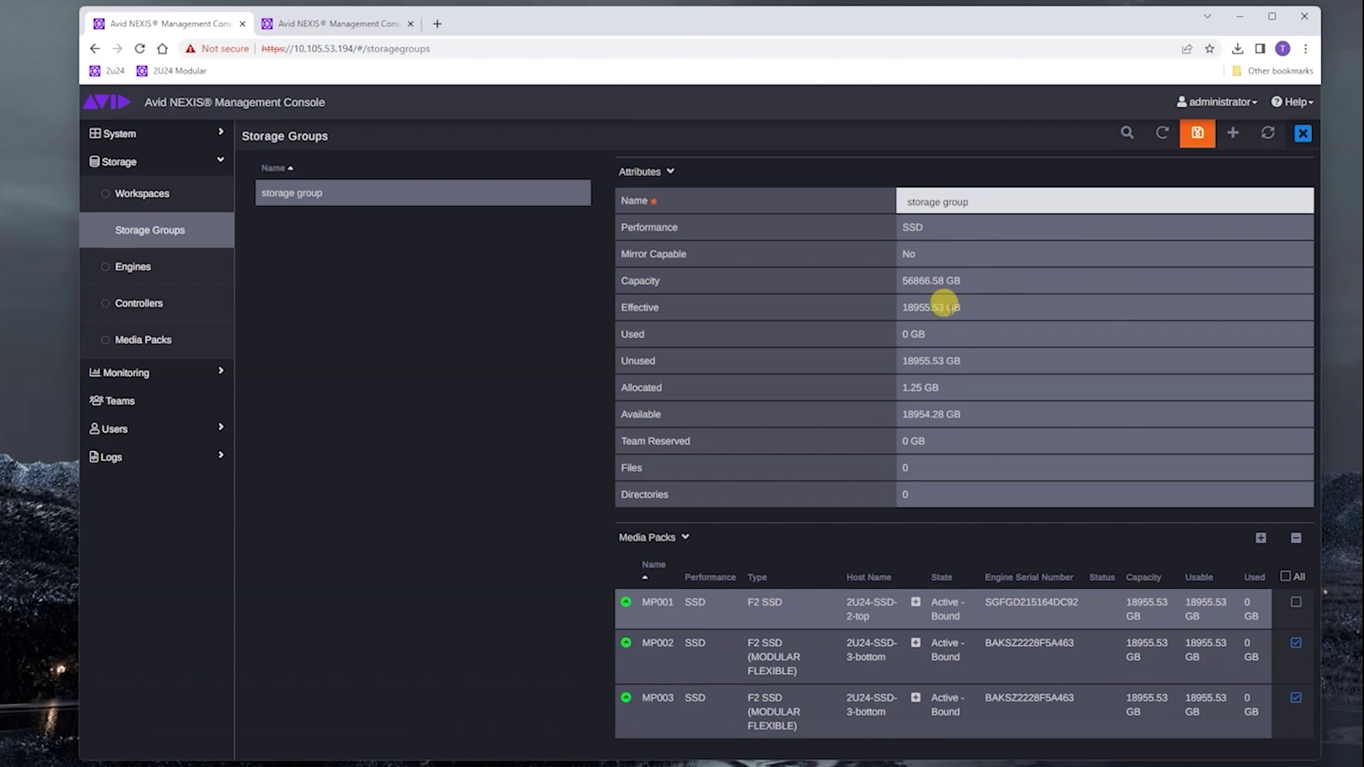
left_click(1199, 135)
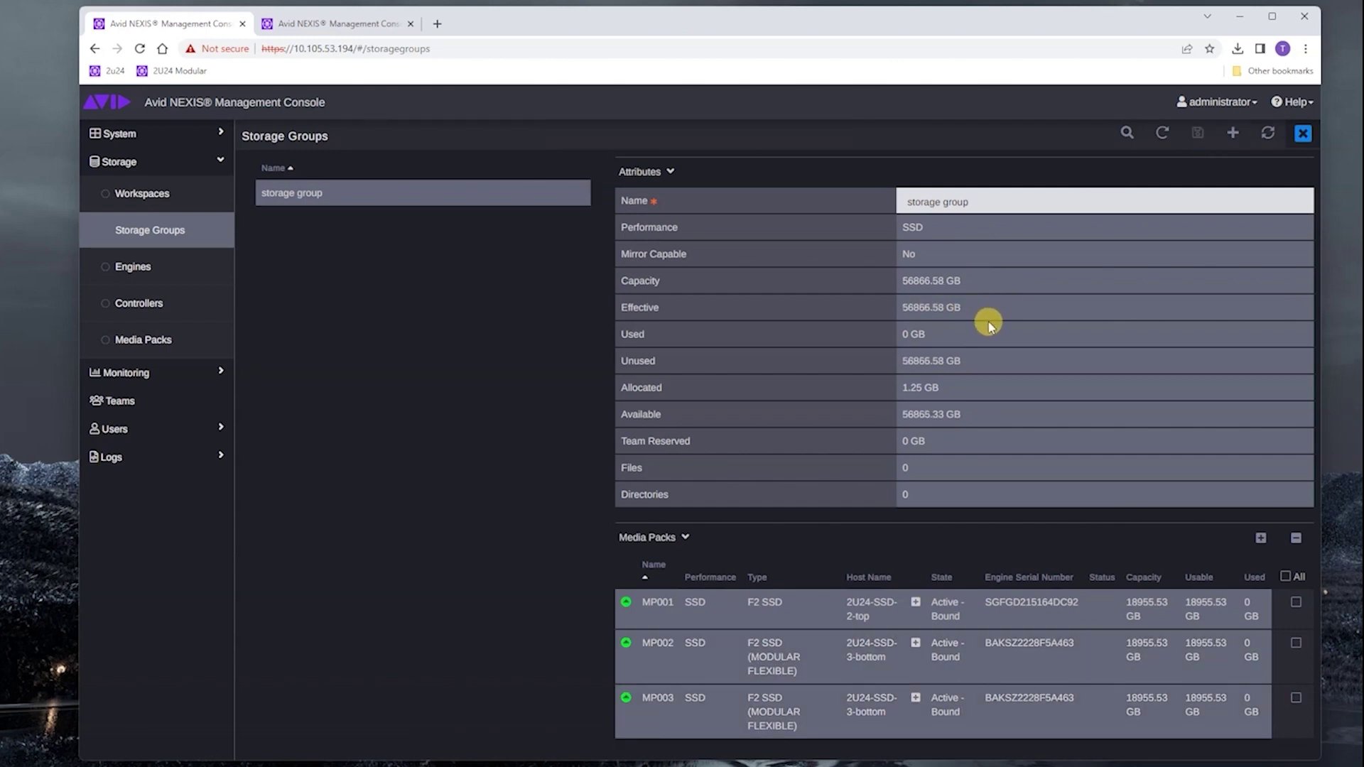
- Go to Storage > Workspaces, which currently shows 0 workspaces
left_click(170, 192)
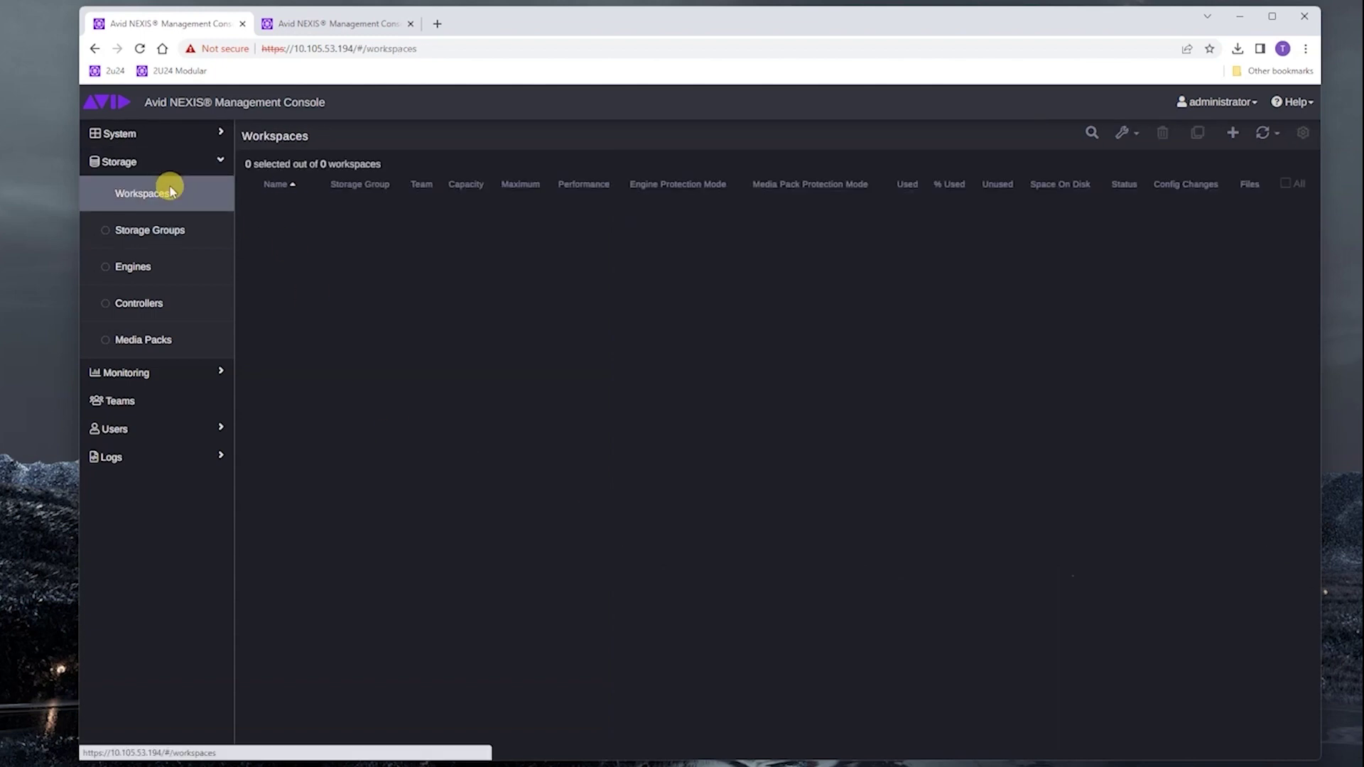